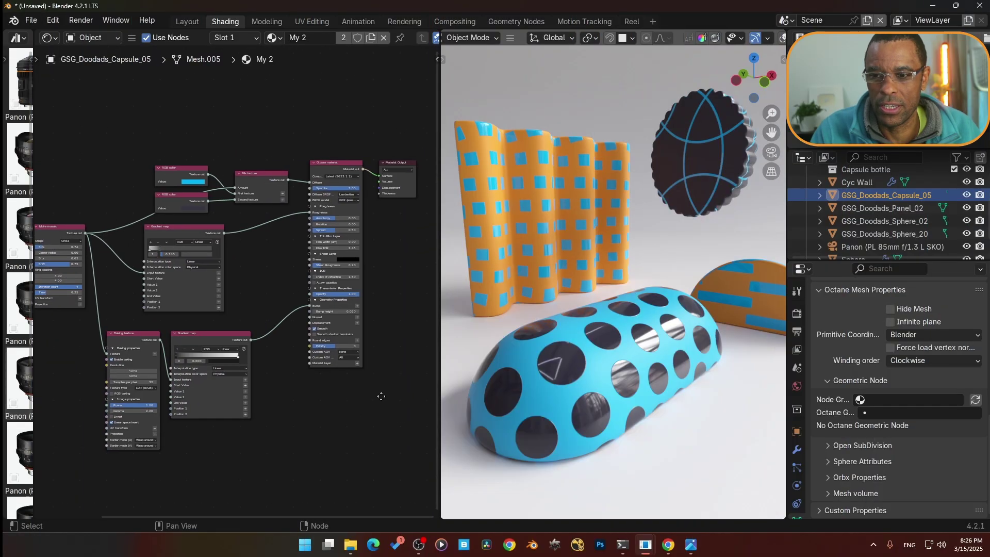
Unlink the My 2 material from the selected capsule and create a new material in its place
{"action": "left_click", "coordinate": [385, 40]}
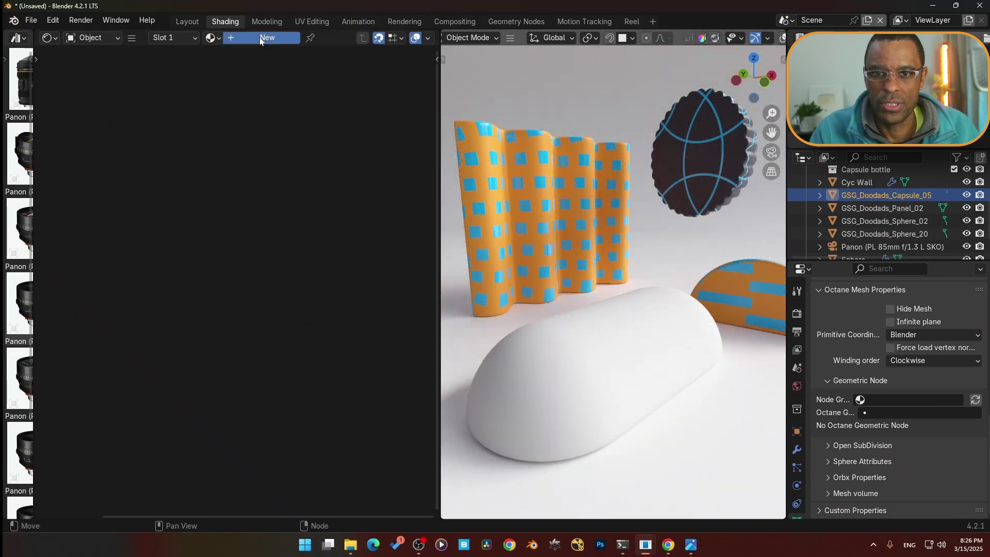
{"action": "left_click", "coordinate": [261, 38]}
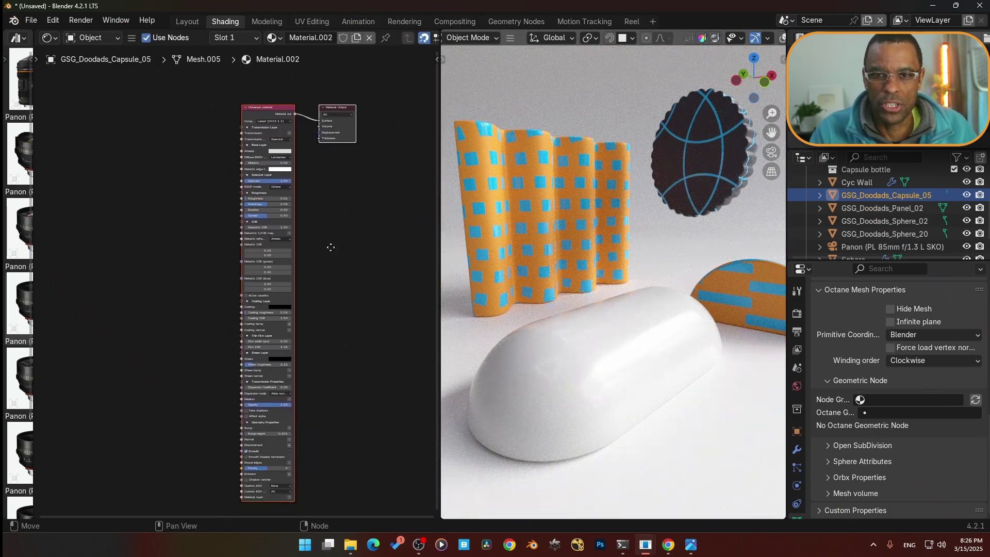
{"action": "left_click", "coordinate": [332, 264]}
{"action": "middle_click_drag", "start_coordinate": [331, 247], "coordinate": [326, 323]}
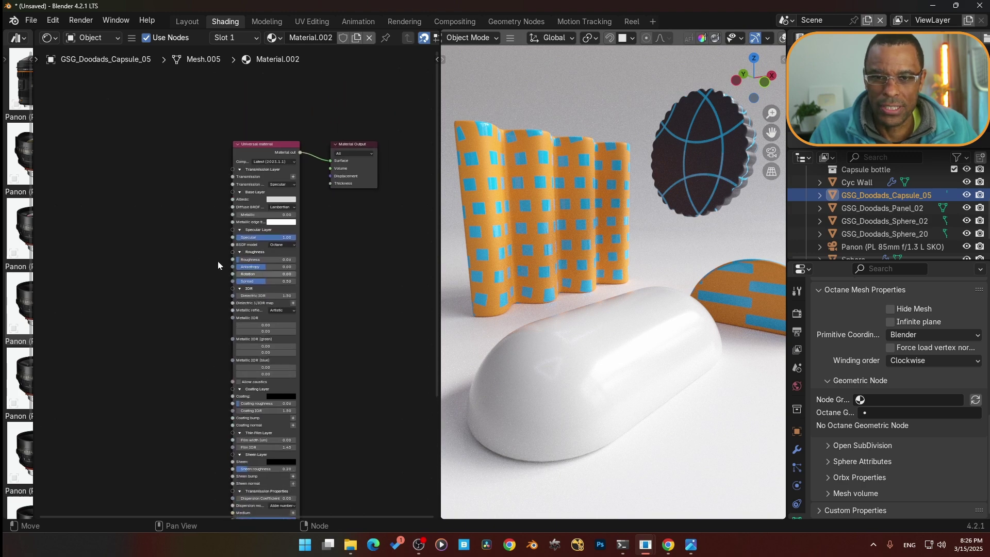
Replace the Universal material node with a Glossy material node connected to the Material Output's Surface input
{"action": "left_click", "coordinate": [245, 152]}
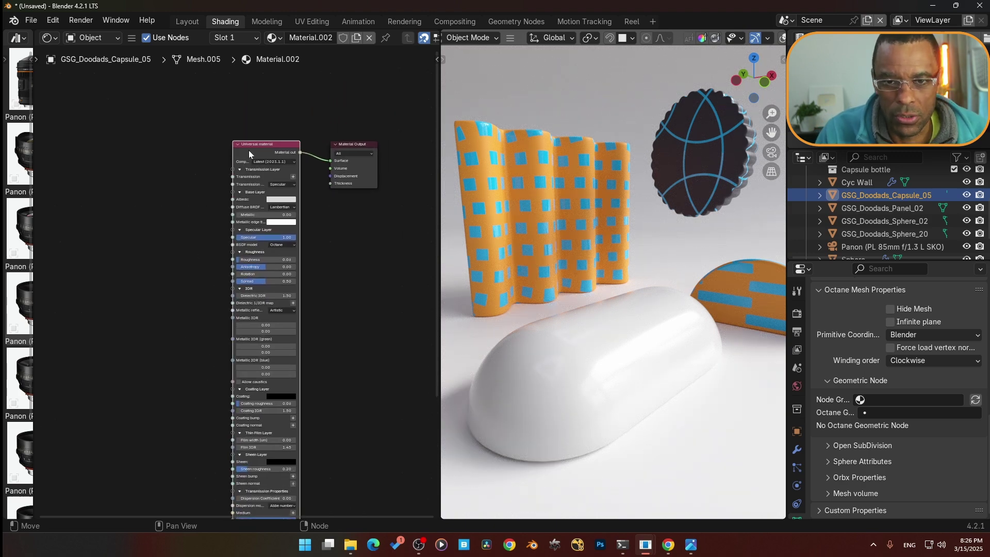
{"action": "key", "text": "x"}
{"action": "key", "text": "shift+a"}
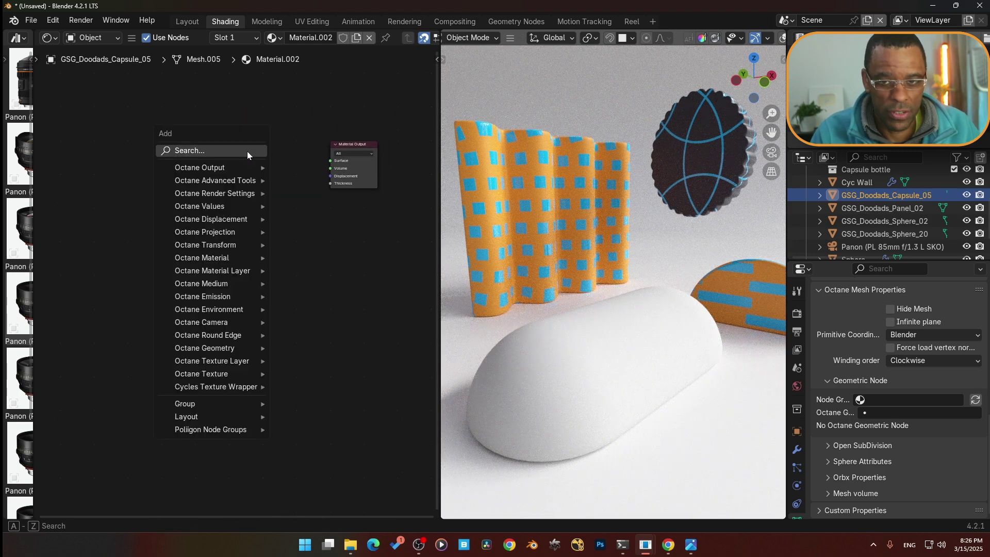
{"action": "type", "text": "g"}
{"action": "left_click", "coordinate": [310, 187]}
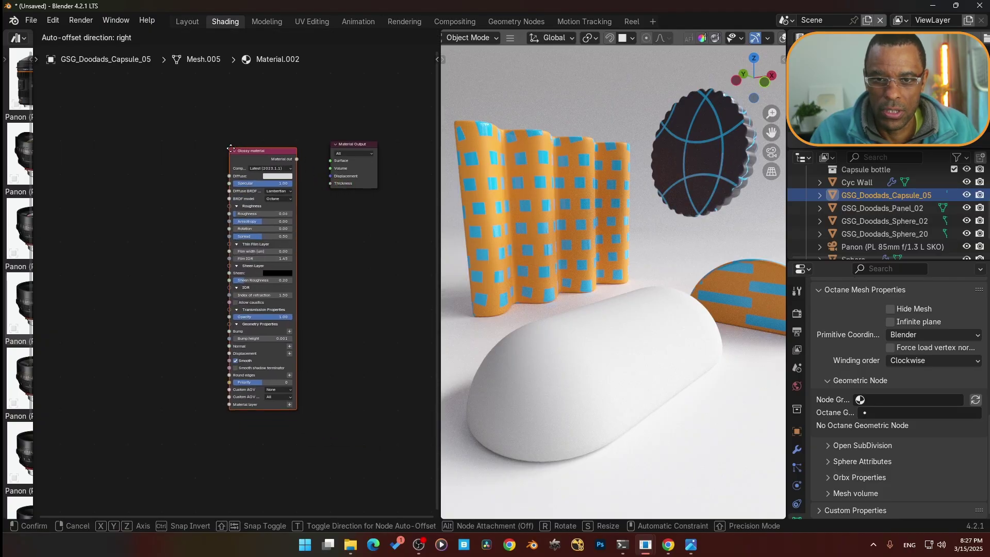
{"action": "left_click", "coordinate": [276, 160]}
{"action": "left_click_drag", "start_coordinate": [298, 158], "coordinate": [330, 161]}
{"action": "scroll", "coordinate": [267, 280], "scroll_direction": "up", "scroll_amount": 3}
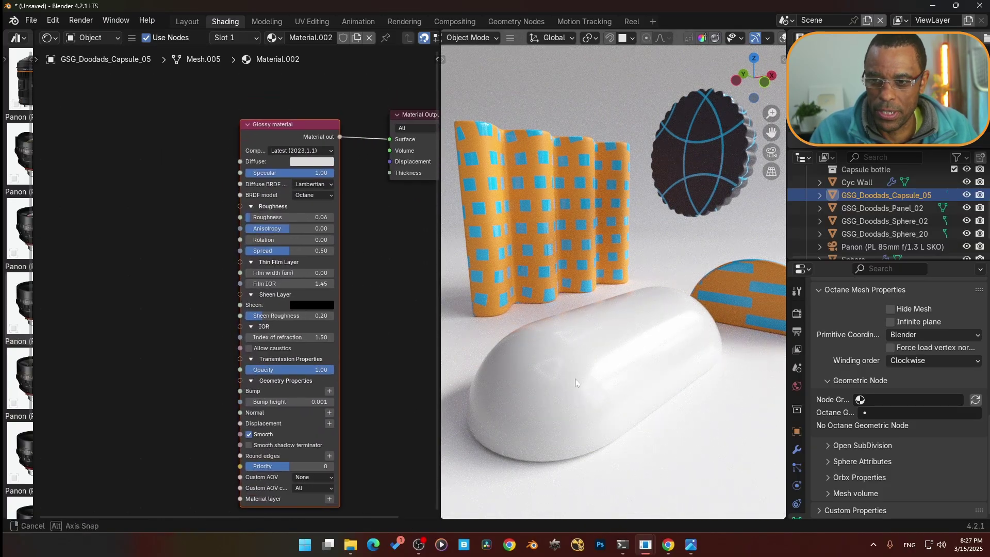
Isolate the capsule in local view and set the Glossy material's BRDF model to GGX (energy preserving)
{"action": "middle_click_drag", "start_coordinate": [549, 382], "coordinate": [691, 371]}
{"action": "key", "text": "KP_Divide"}
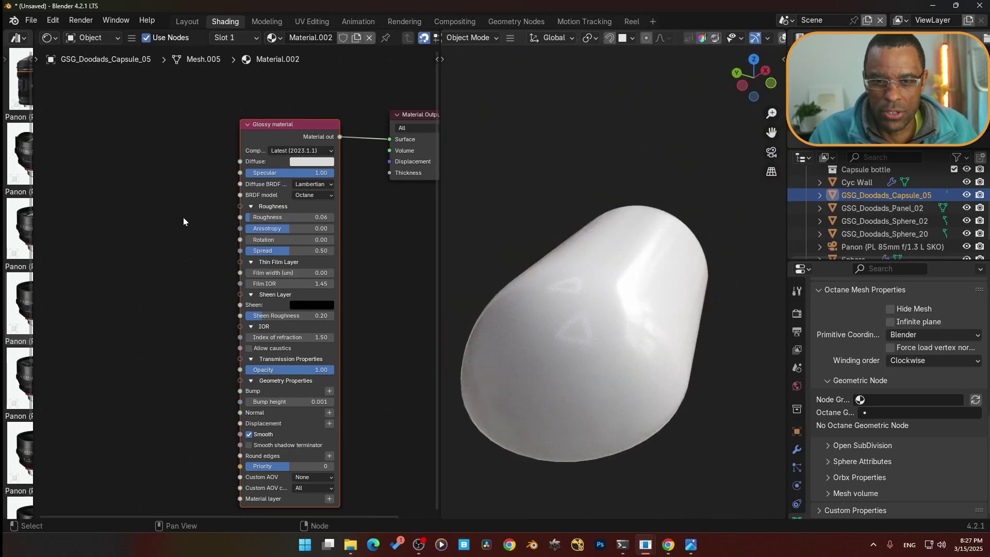
{"action": "scroll", "coordinate": [184, 221], "scroll_direction": "up", "scroll_amount": 2}
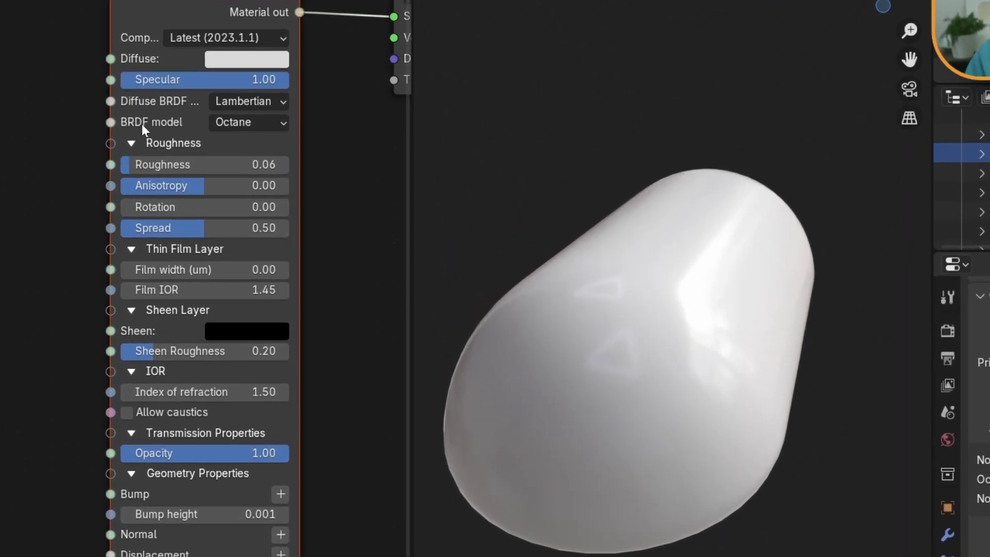
{"action": "left_click", "coordinate": [255, 122]}
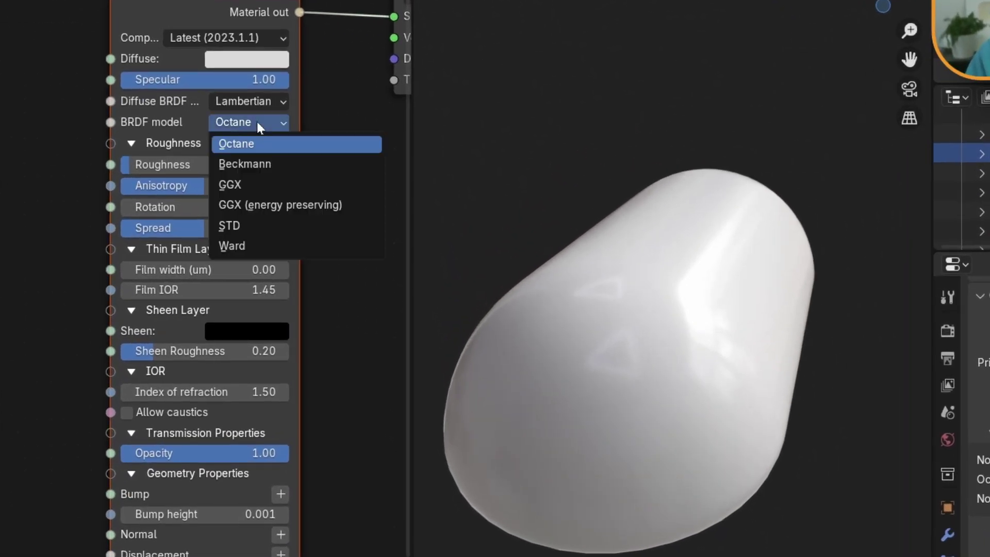
{"action": "left_click", "coordinate": [266, 212]}
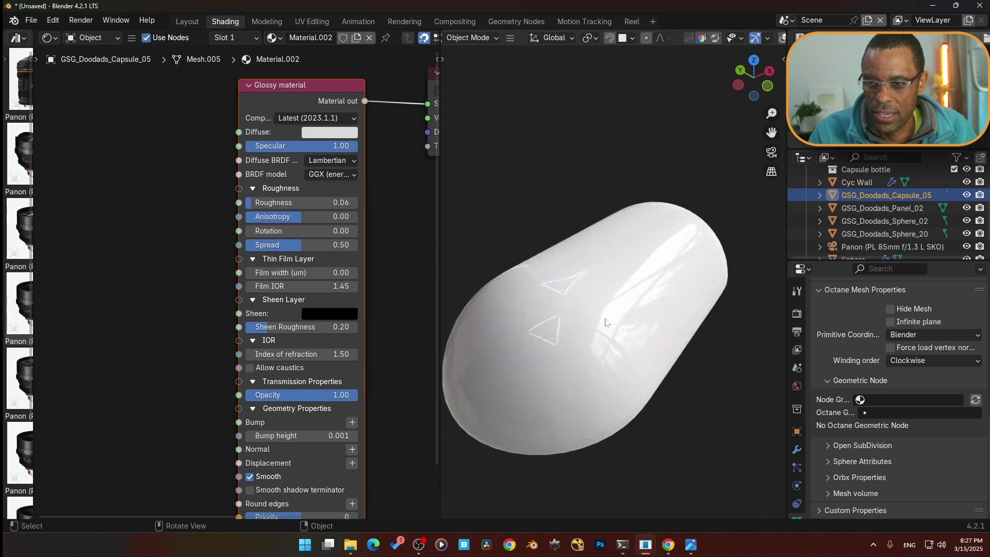
{"action": "middle_click_drag", "start_coordinate": [606, 322], "coordinate": [577, 325]}
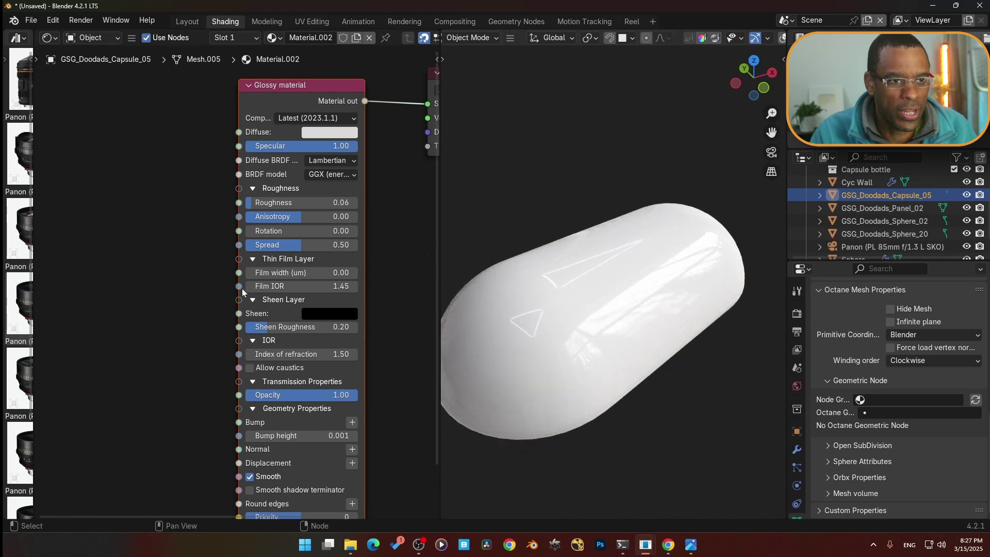
Add a Mix texture node beside the Glossy material and connect its output to the Diffuse input
{"action": "middle_click_drag", "start_coordinate": [194, 223], "coordinate": [228, 233]}
{"action": "middle_click_drag", "start_coordinate": [142, 242], "coordinate": [156, 240]}
{"action": "key", "text": "shift+a"}
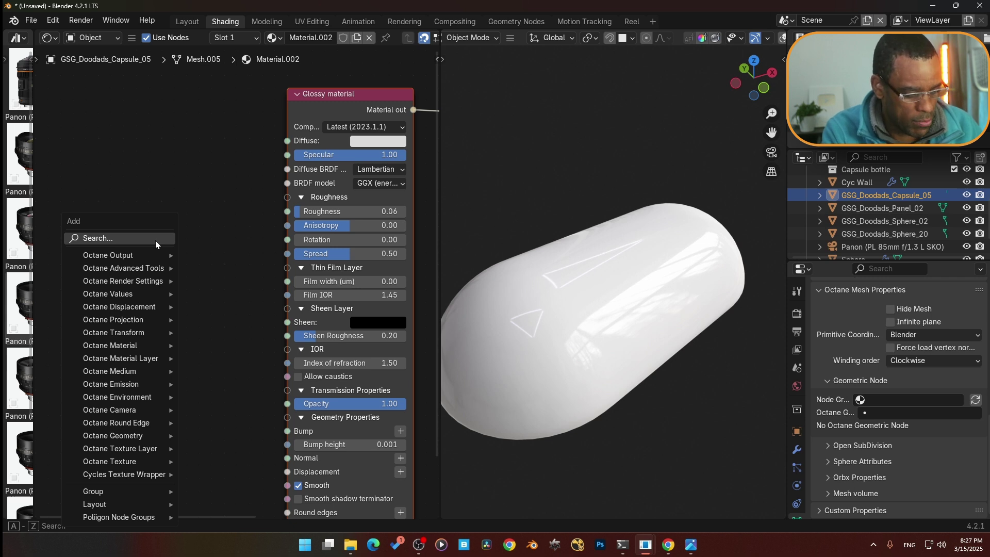
{"action": "type", "text": "mix"}
{"action": "key", "text": "Down"}
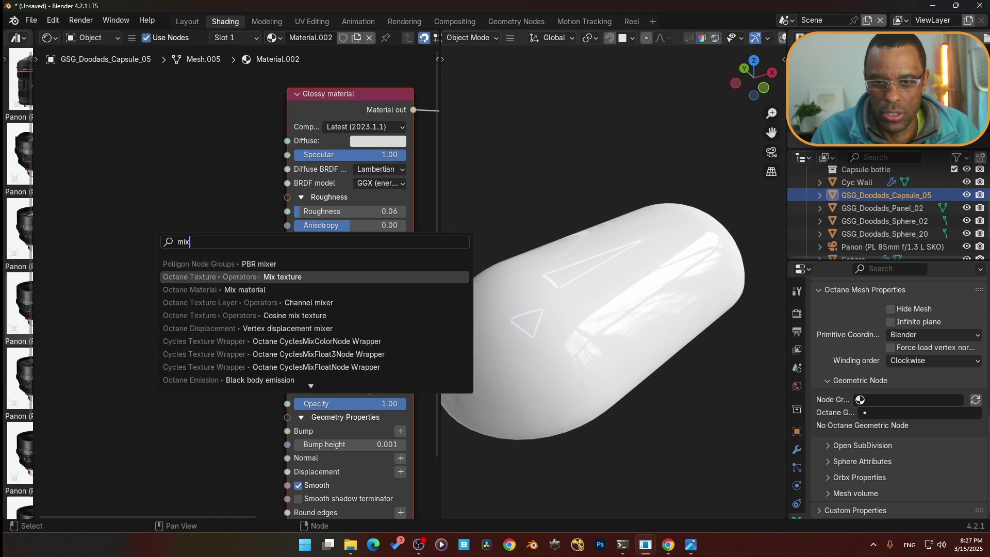
{"action": "key", "text": "Return"}
{"action": "left_click", "coordinate": [238, 206]}
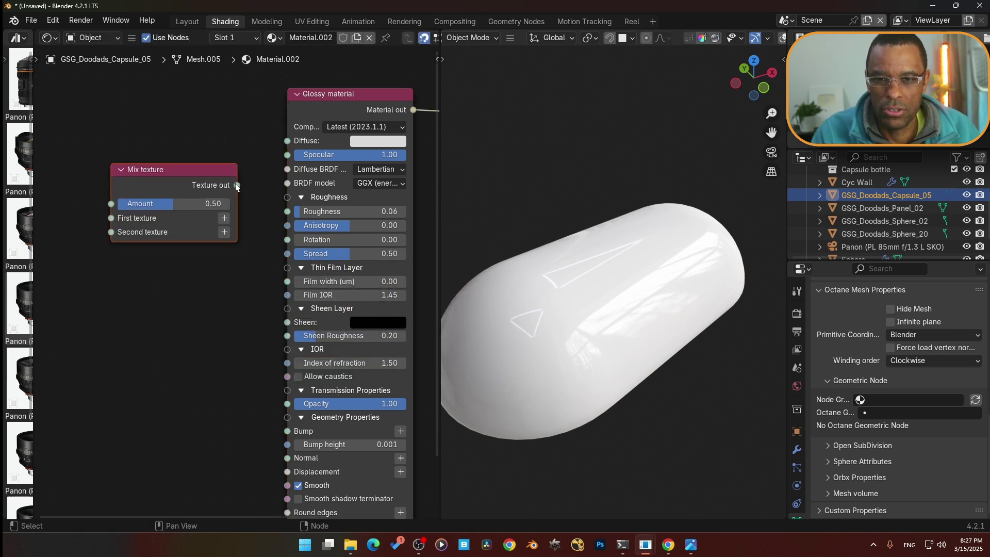
{"action": "left_click_drag", "start_coordinate": [237, 185], "coordinate": [287, 140]}
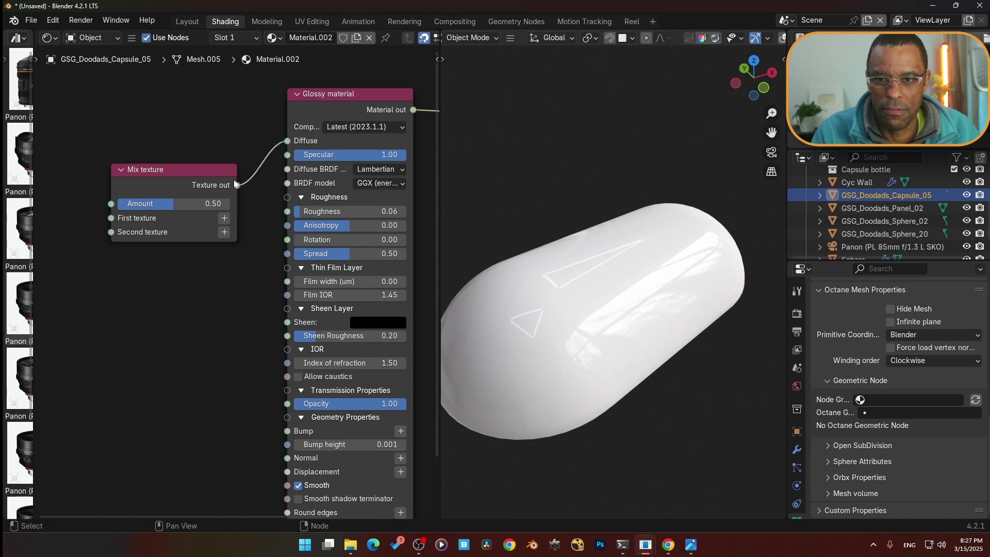
{"action": "left_click_drag", "start_coordinate": [193, 175], "coordinate": [213, 140]}
{"action": "scroll", "coordinate": [188, 280], "scroll_direction": "down", "scroll_amount": 3}
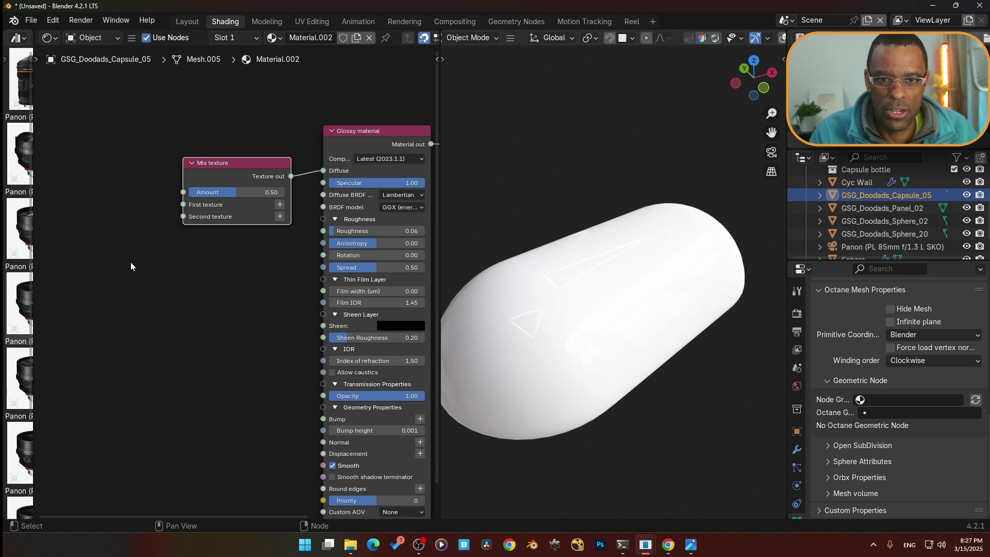
Add an RGB color node and place it before the Mix texture node
{"action": "left_click", "coordinate": [95, 205]}
{"action": "key", "text": "shift+a"}
{"action": "type", "text": "rgb"}
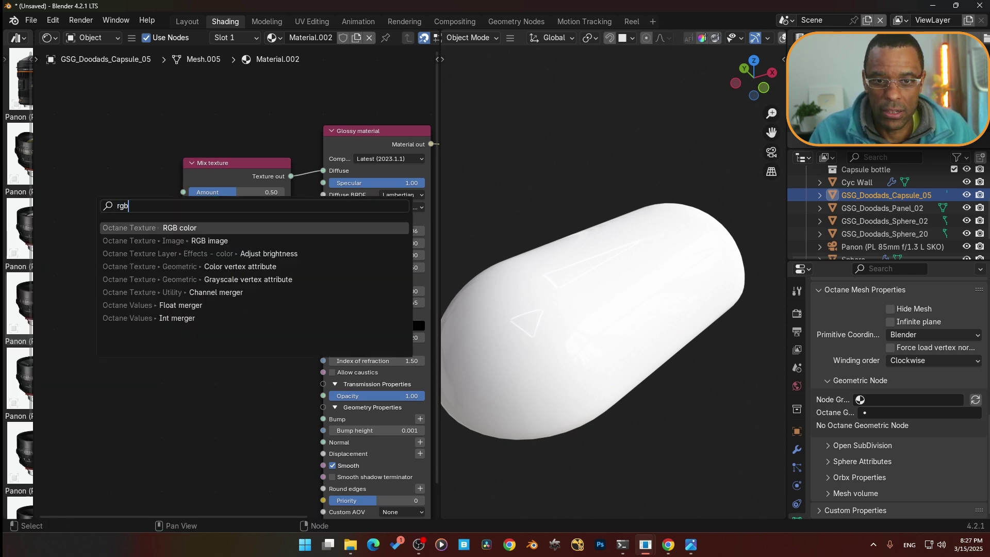
{"action": "key", "text": "Return"}
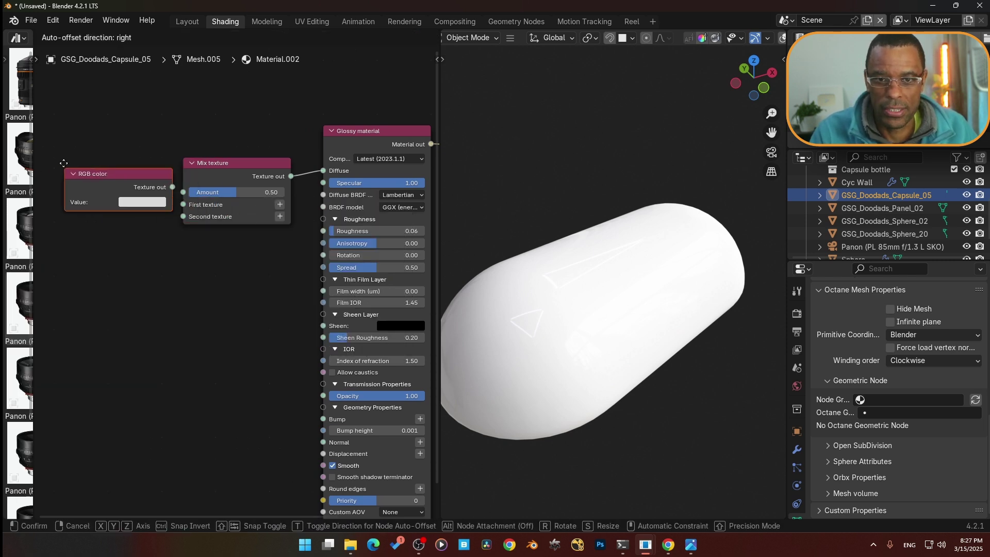
{"action": "left_click", "coordinate": [128, 181]}
{"action": "middle_click_drag", "start_coordinate": [128, 181], "coordinate": [200, 173]}
{"action": "left_click_drag", "start_coordinate": [201, 177], "coordinate": [178, 177]}
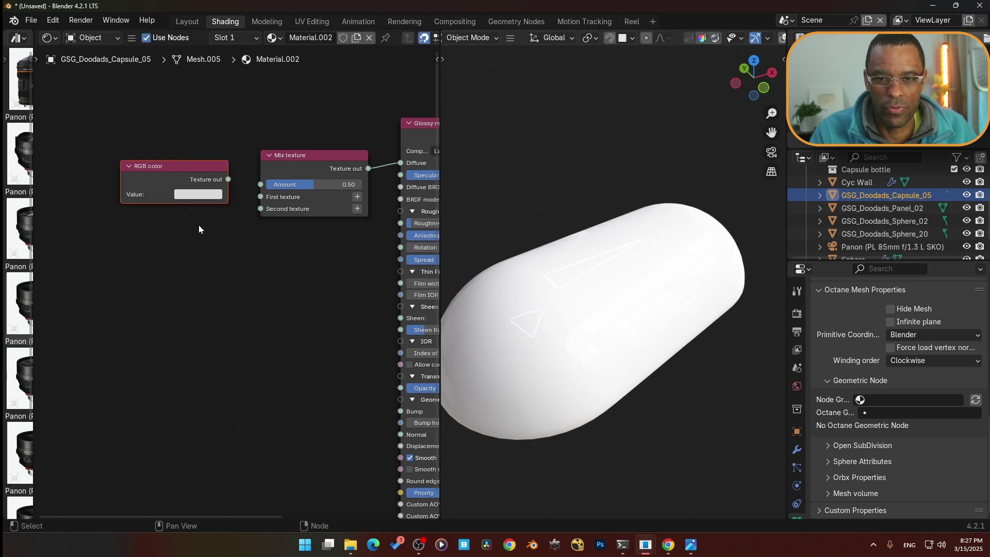
Set the RGB color node to hex #f29a2e from the clipboard history and connect it to the Mix texture's First texture input
{"action": "left_click", "coordinate": [199, 200]}
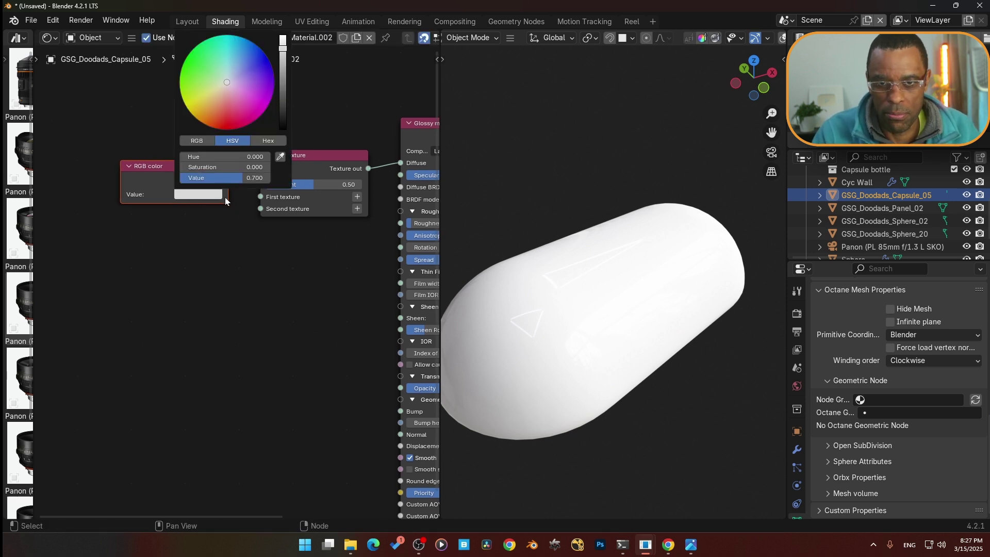
{"action": "left_click", "coordinate": [269, 141]}
{"action": "left_click", "coordinate": [234, 156]}
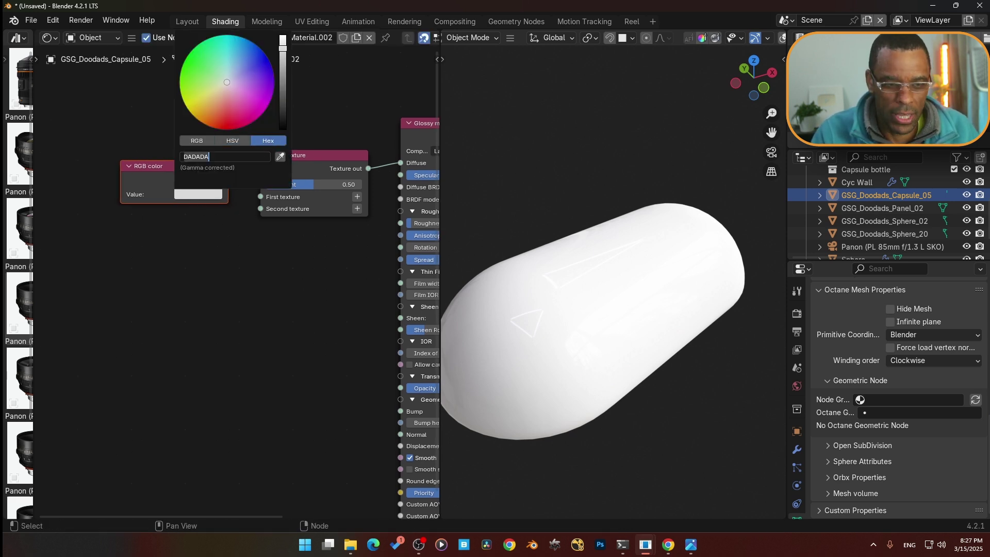
{"action": "key", "text": "super+v"}
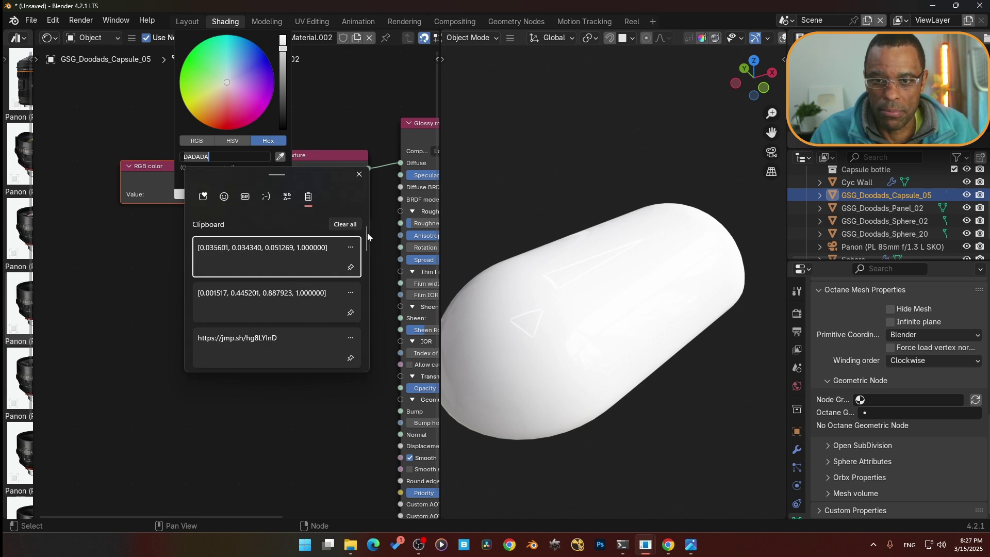
{"action": "left_click_drag", "start_coordinate": [367, 236], "coordinate": [366, 355]}
{"action": "left_click", "coordinate": [216, 290]}
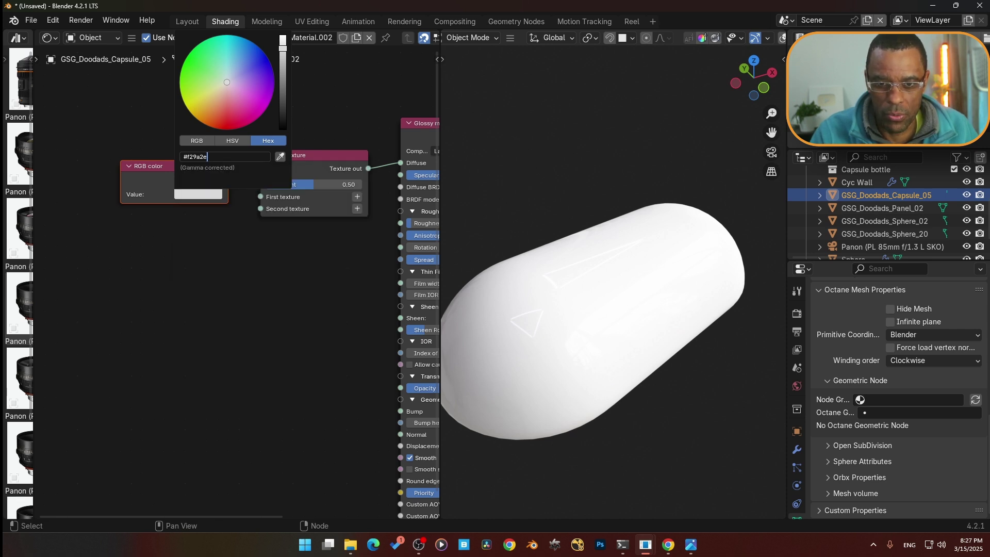
{"action": "key", "text": "Return"}
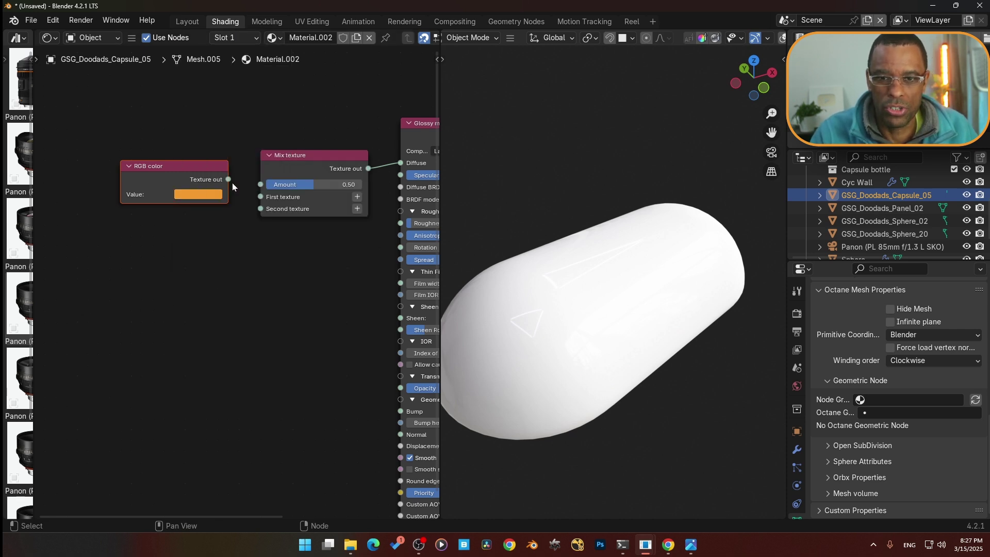
{"action": "left_click_drag", "start_coordinate": [230, 178], "coordinate": [249, 199]}
Duplicate the orange RGB color node below the original and connect the copy to the Mix texture's Second texture input
{"action": "key", "text": "shift+d"}
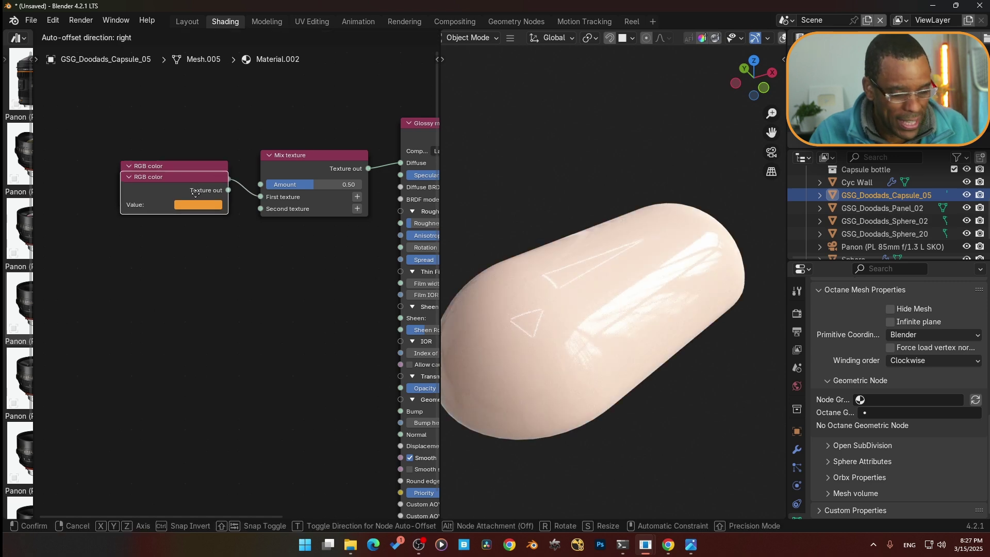
{"action": "left_click", "coordinate": [186, 232]}
{"action": "left_click_drag", "start_coordinate": [218, 236], "coordinate": [260, 209]}
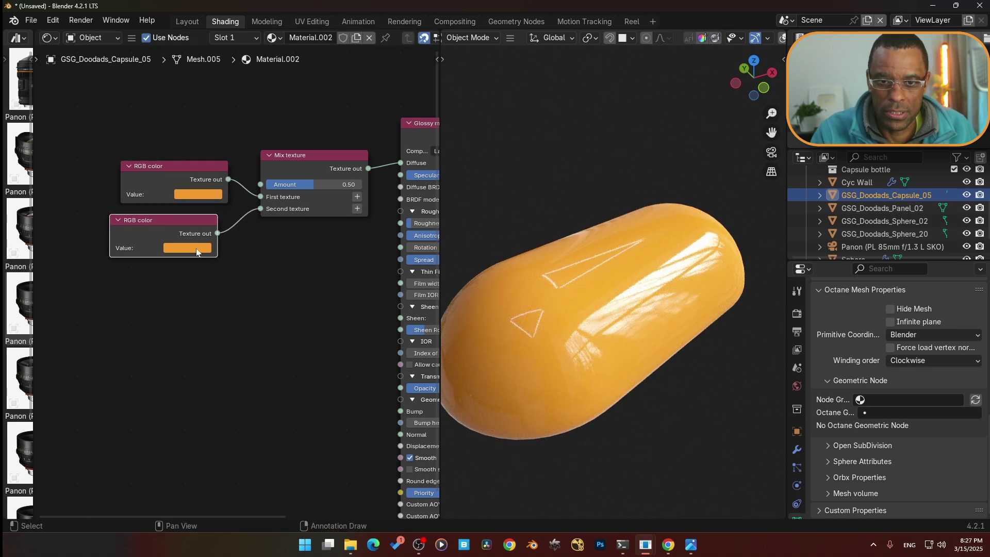
Set the duplicated RGB color node to hex 05b2f2 from the clipboard history
{"action": "left_click", "coordinate": [197, 250]}
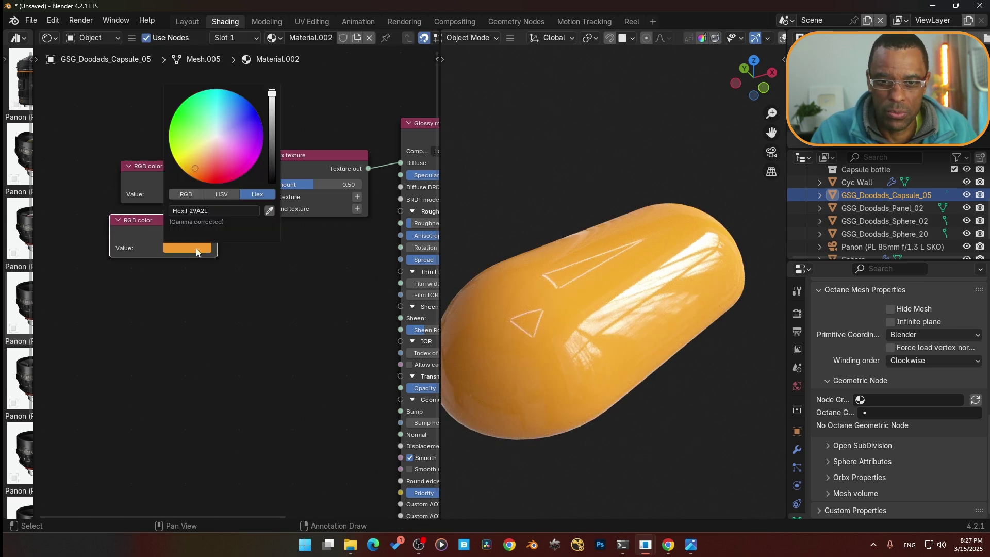
{"action": "left_click", "coordinate": [229, 209]}
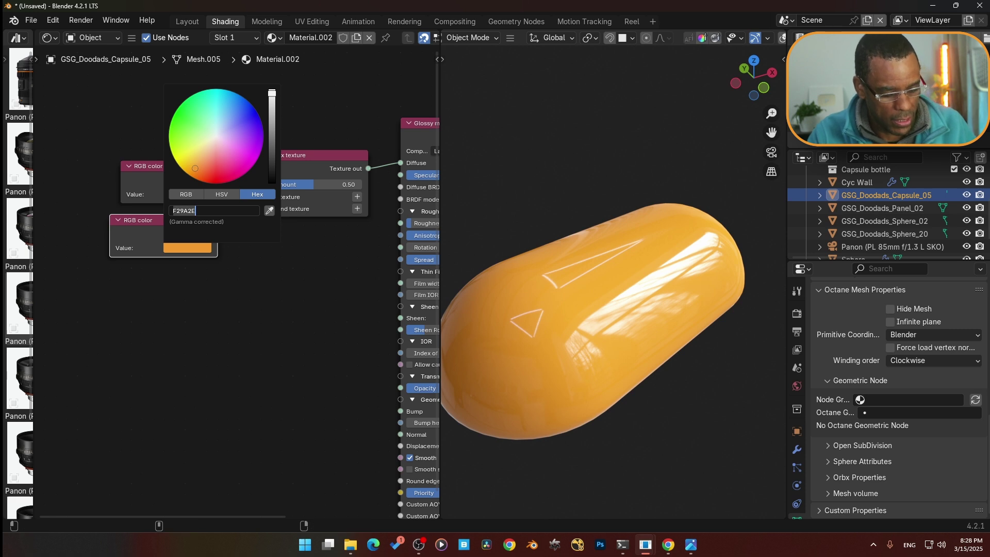
{"action": "key", "text": "super+v"}
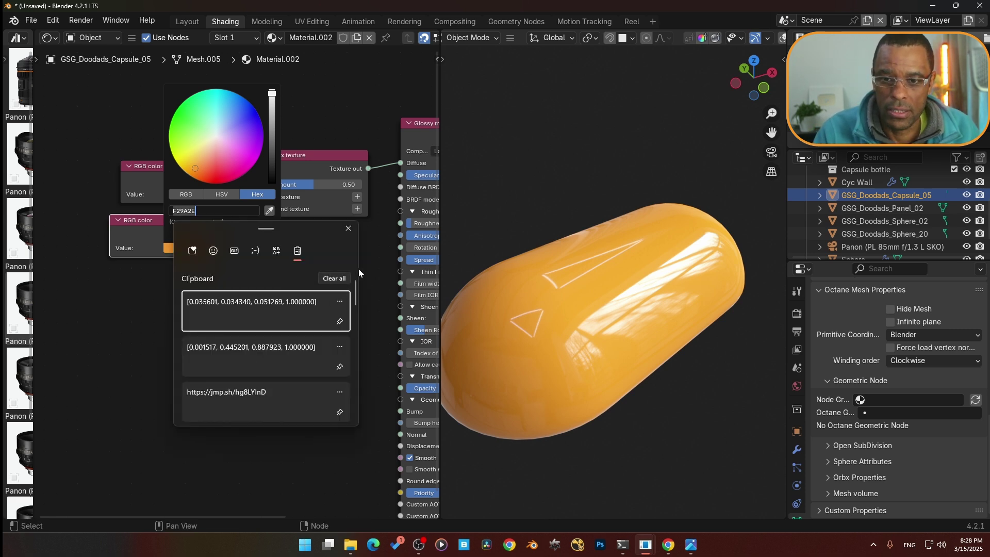
{"action": "left_click_drag", "start_coordinate": [357, 291], "coordinate": [355, 372]}
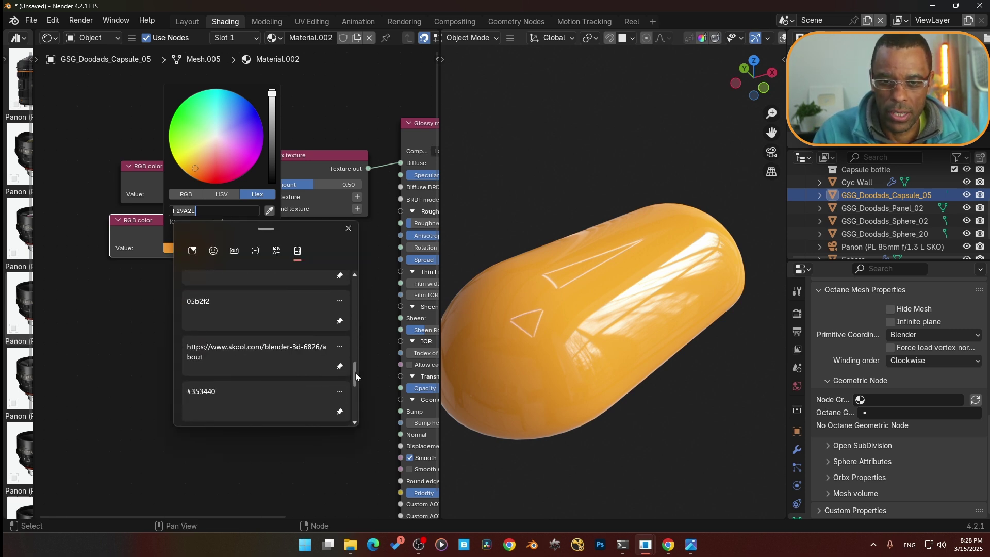
{"action": "left_click", "coordinate": [199, 312]}
{"action": "key", "text": "Return"}
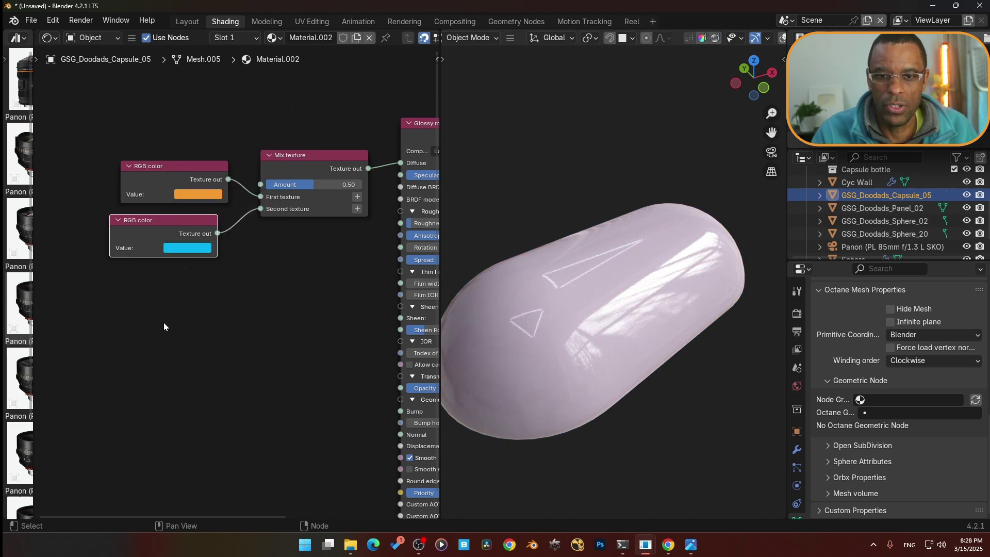
{"action": "left_click_drag", "start_coordinate": [175, 243], "coordinate": [174, 240]}
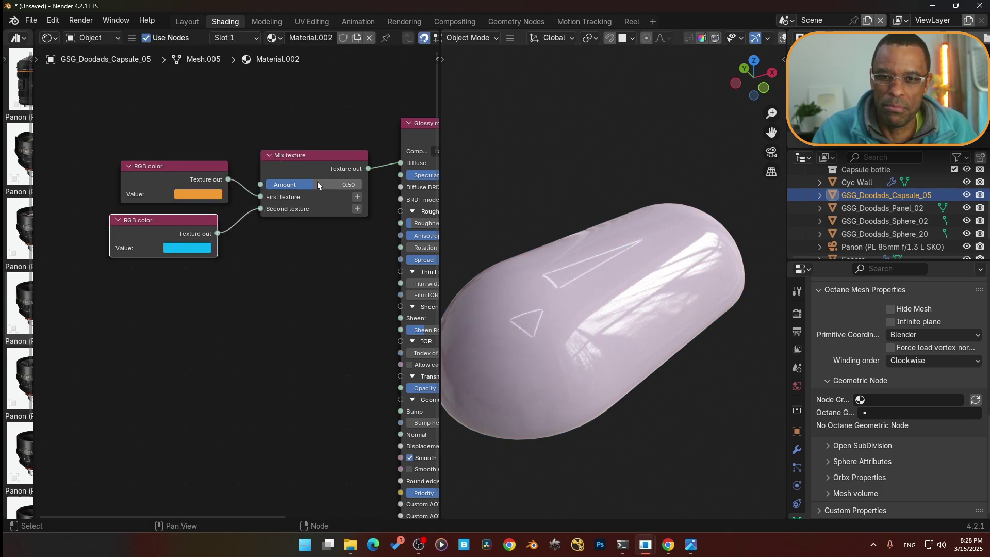
Try the Mix texture's Amount at 0.00, and finish with it at 1.00
{"action": "mouse_move", "coordinate": [317, 181]}
{"action": "left_mouse_down"}
{"action": "mouse_move", "coordinate": [289, 182]}
{"action": "mouse_move", "coordinate": [361, 181]}
{"action": "mouse_move", "coordinate": [318, 184]}
{"action": "left_mouse_up"}
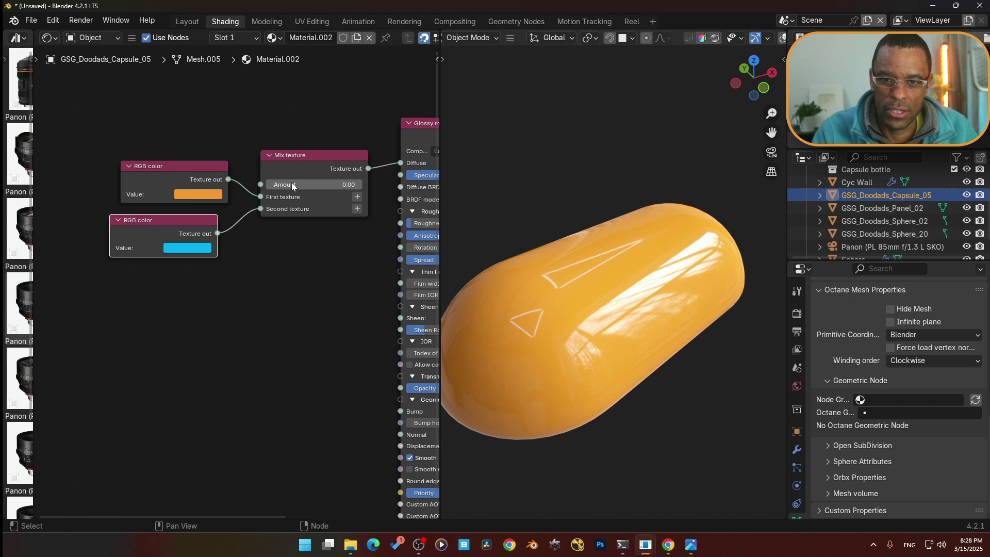
{"action": "left_click_drag", "start_coordinate": [273, 184], "coordinate": [328, 205]}
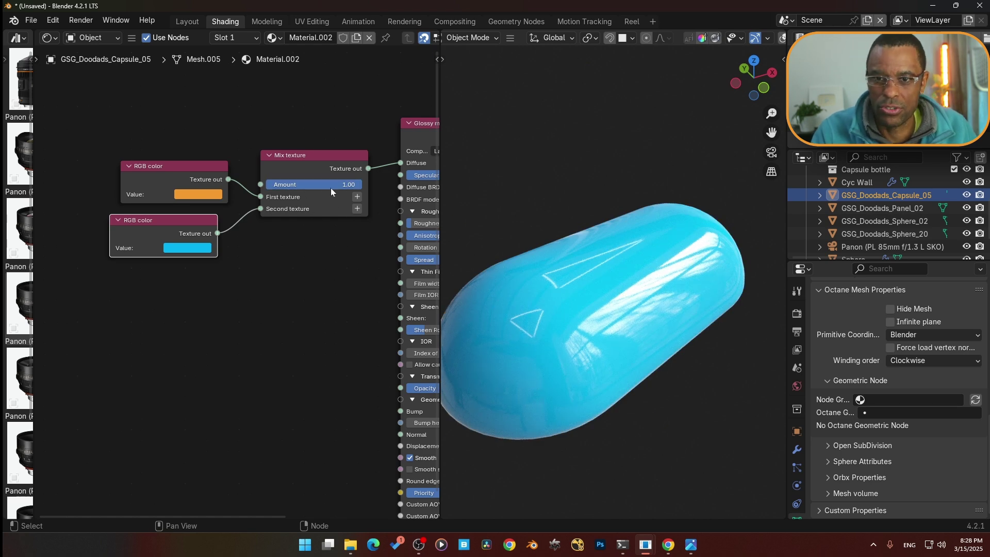
Sweep the Mix texture's Amount down and back to 1.00 to compare the two colors
{"action": "left_click_drag", "start_coordinate": [361, 184], "coordinate": [273, 184]}
{"action": "left_click_drag", "start_coordinate": [273, 184], "coordinate": [361, 184]}
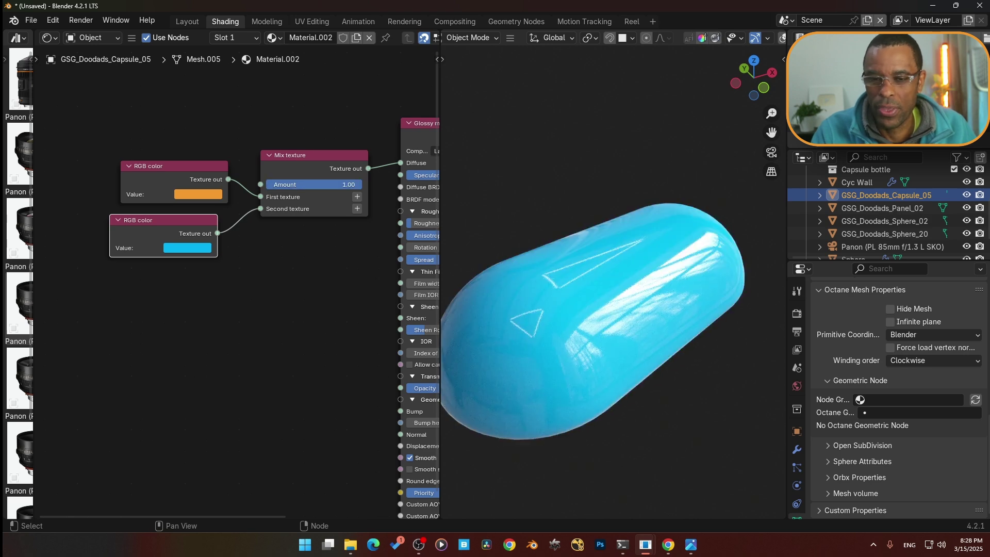
Align the blue RGB color node directly beneath the orange RGB color node
{"action": "middle_click_drag", "start_coordinate": [231, 291], "coordinate": [281, 346]}
{"action": "left_click_drag", "start_coordinate": [234, 273], "coordinate": [255, 277]}
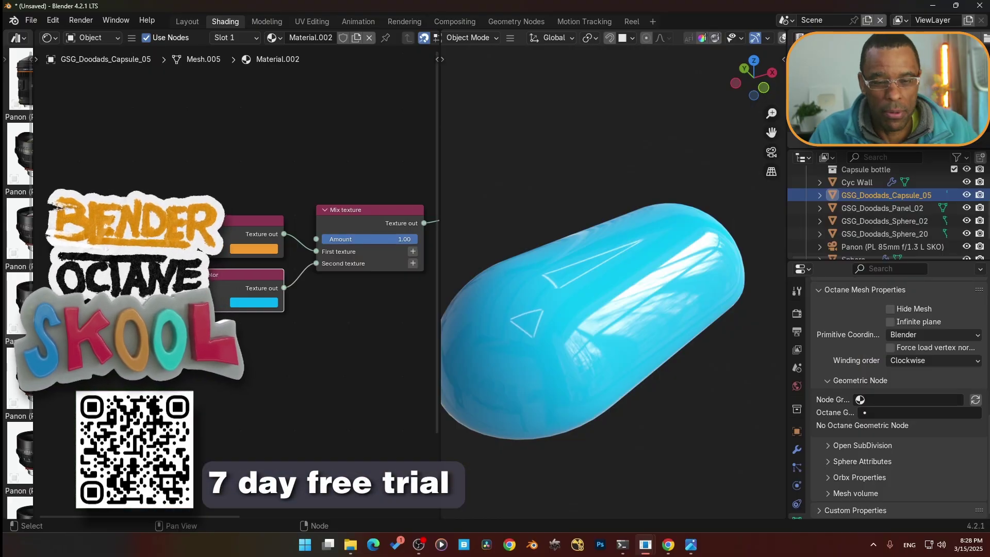
{"action": "middle_click_drag", "start_coordinate": [206, 330], "coordinate": [219, 347]}
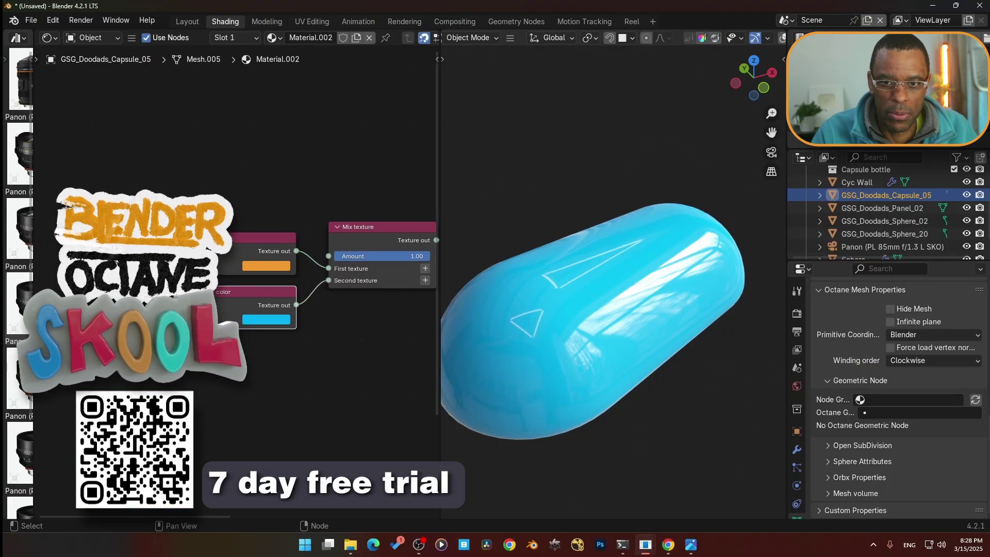
Add an Octane Moire mosaic texture node and place it above the two RGB color nodes
{"action": "middle_click_drag", "start_coordinate": [125, 203], "coordinate": [175, 201]}
{"action": "left_click", "coordinate": [149, 221]}
{"action": "key", "text": "shift+a"}
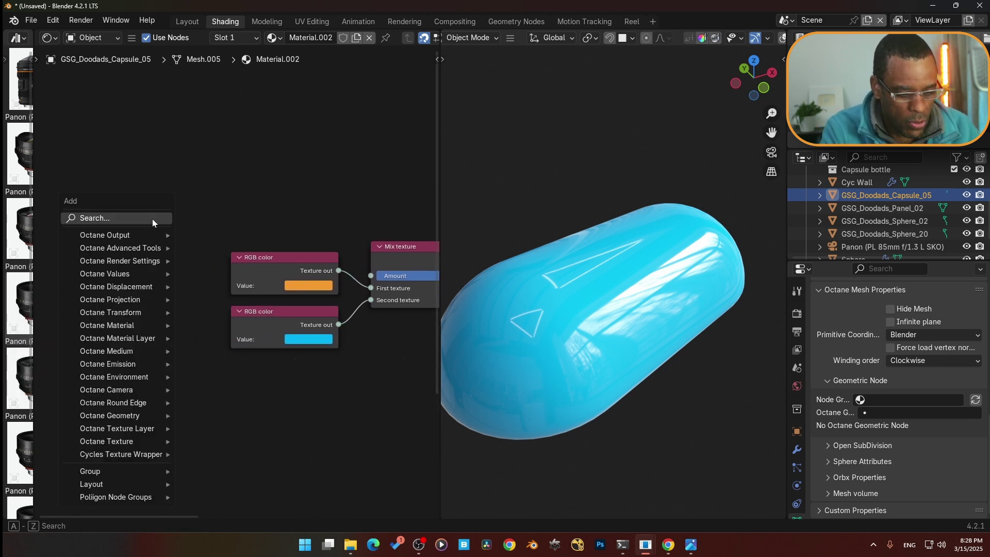
{"action": "type", "text": "m"}
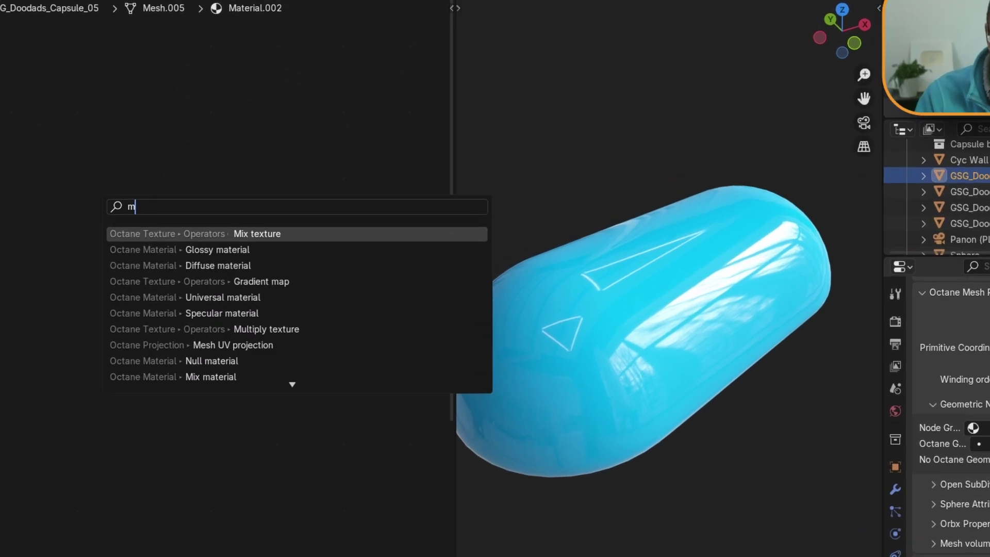
{"action": "type", "text": "r"}
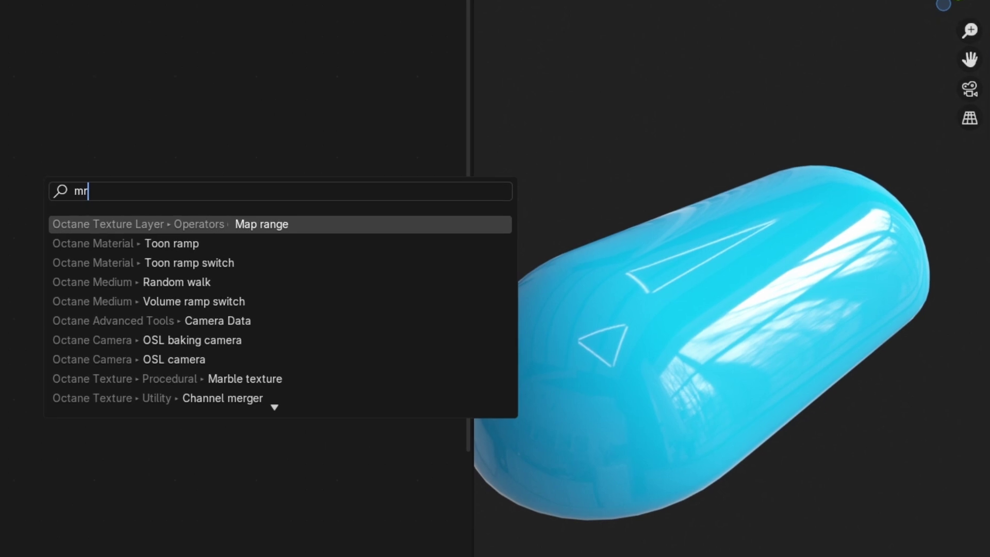
{"action": "key", "text": "BackSpace"}
{"action": "key", "text": "BackSpace"}
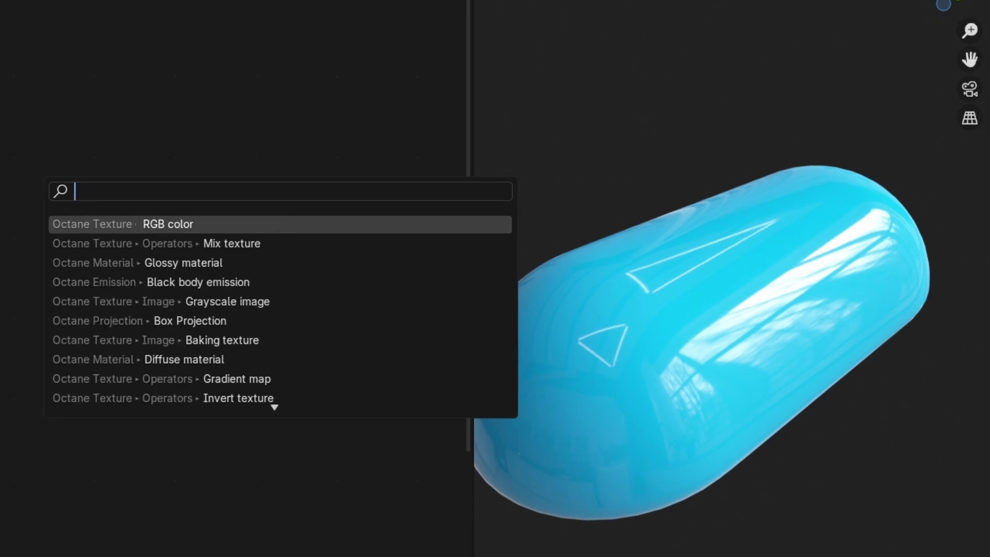
{"action": "type", "text": "mo"}
{"action": "key", "text": "Down"}
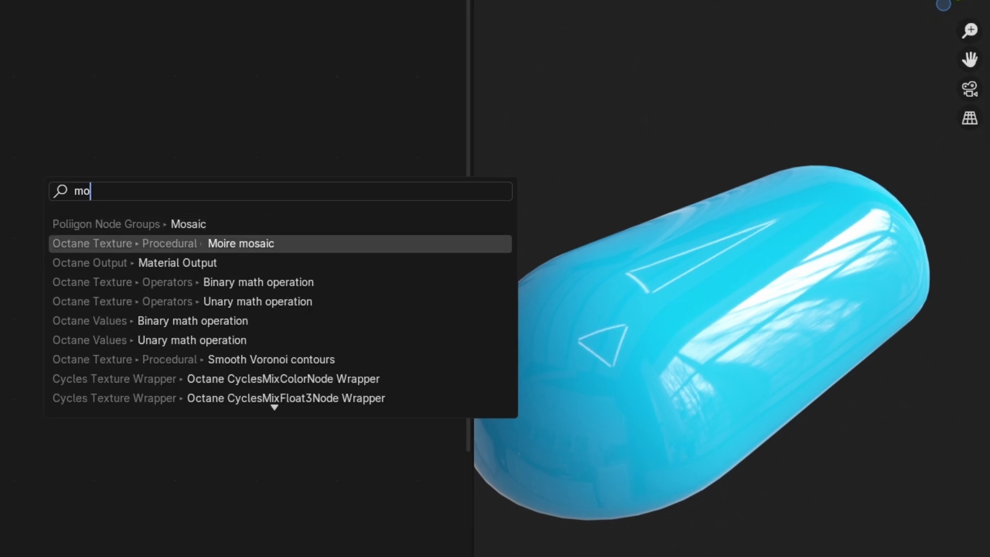
{"action": "key", "text": "Return"}
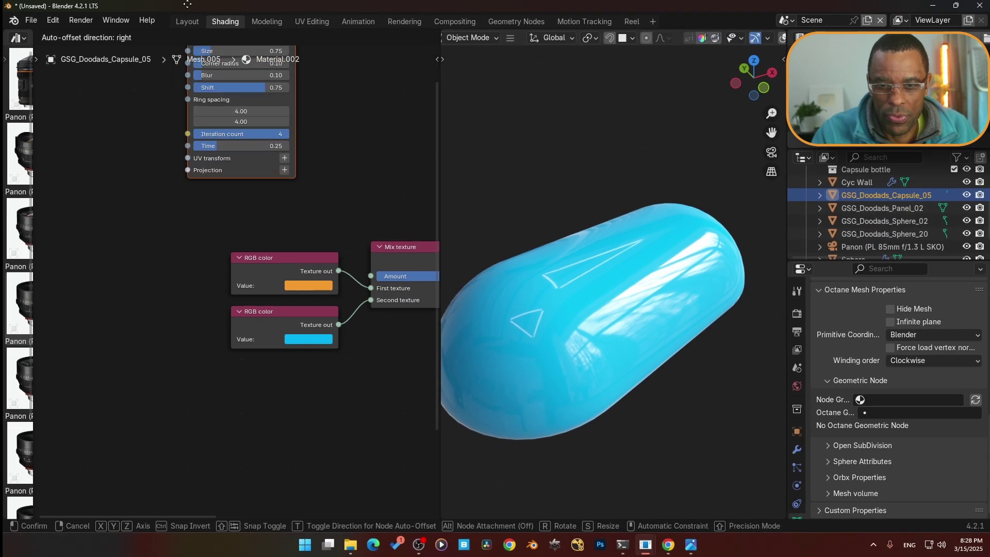
{"action": "left_click", "coordinate": [231, 96]}
{"action": "middle_click_drag", "start_coordinate": [153, 213], "coordinate": [55, 231]}
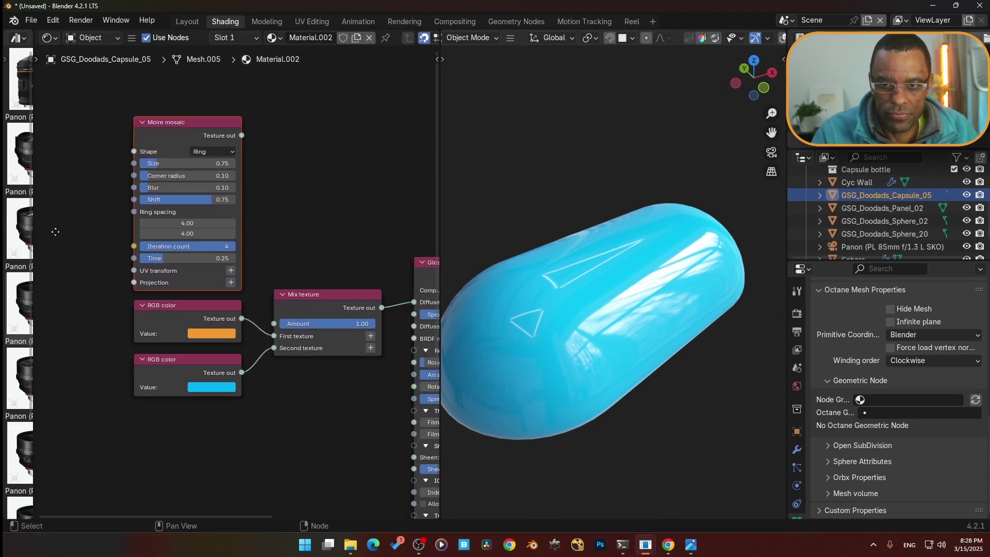
Widen the node editor and connect the Moire mosaic's Texture out to the Mix texture's Amount input
{"action": "middle_click_drag", "start_coordinate": [287, 232], "coordinate": [279, 226]}
{"action": "left_click_drag", "start_coordinate": [443, 196], "coordinate": [515, 196]}
{"action": "left_click_drag", "start_coordinate": [271, 131], "coordinate": [307, 314]}
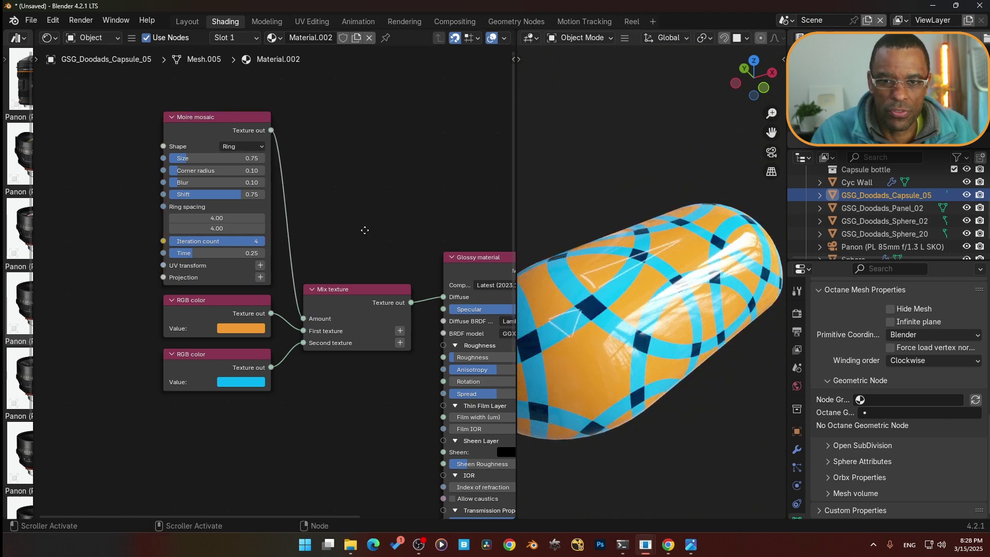
Set the Moire mosaic's Shape to Circle and its Size to 0.59
{"action": "middle_click_drag", "start_coordinate": [364, 230], "coordinate": [314, 240]}
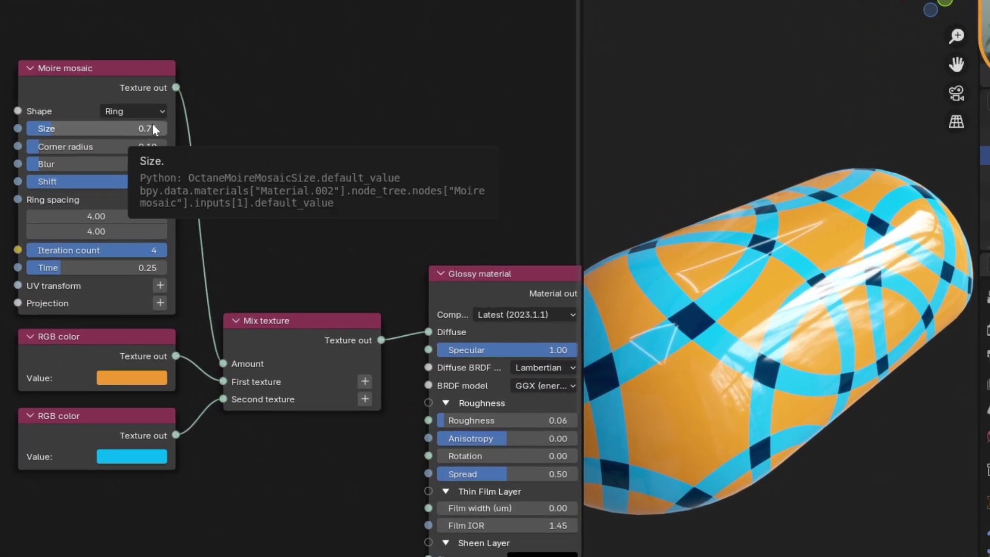
{"action": "left_click", "coordinate": [215, 162]}
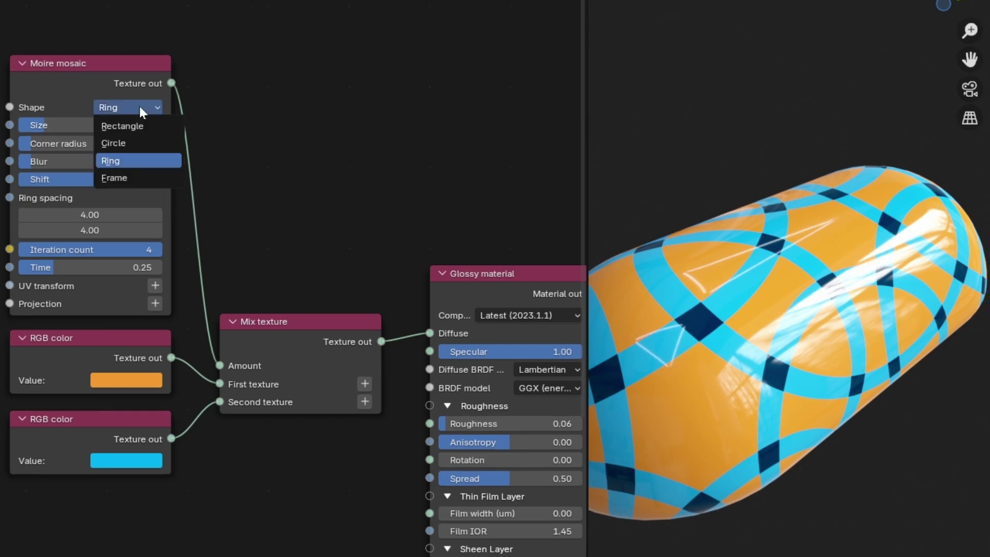
{"action": "left_click", "coordinate": [142, 143]}
{"action": "scroll", "coordinate": [825, 361], "scroll_direction": "up", "scroll_amount": 6}
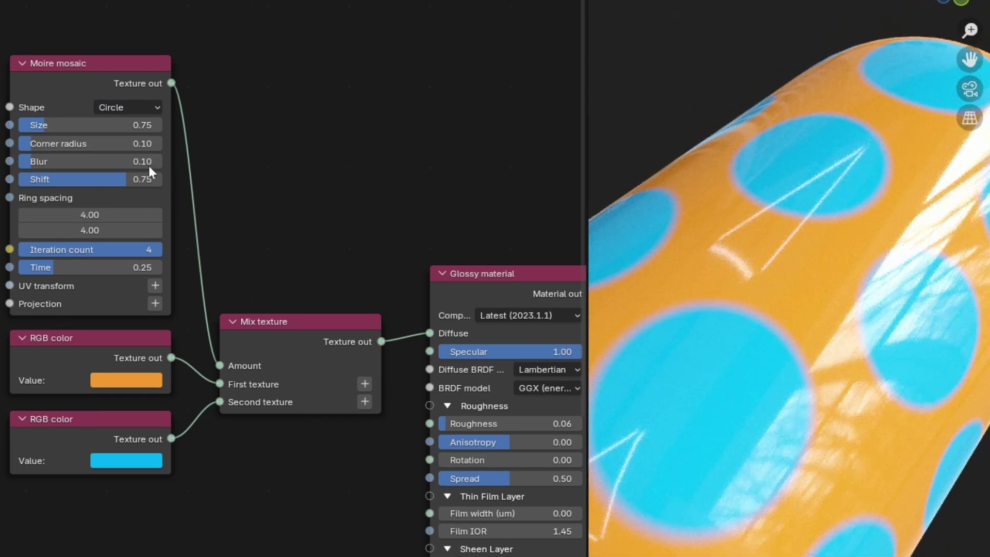
{"action": "left_click_drag", "start_coordinate": [116, 128], "coordinate": [154, 128]}
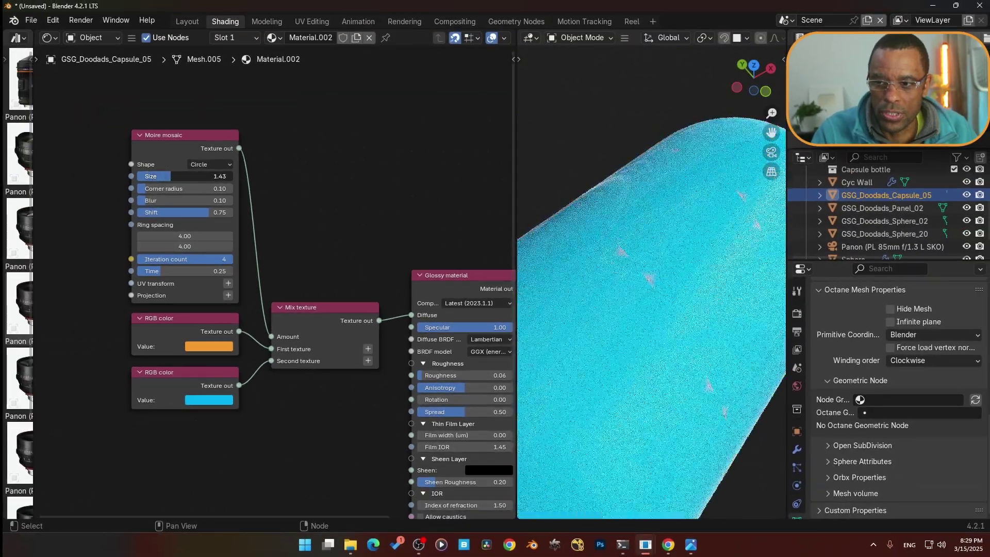
{"action": "left_click_drag", "start_coordinate": [170, 176], "coordinate": [187, 192]}
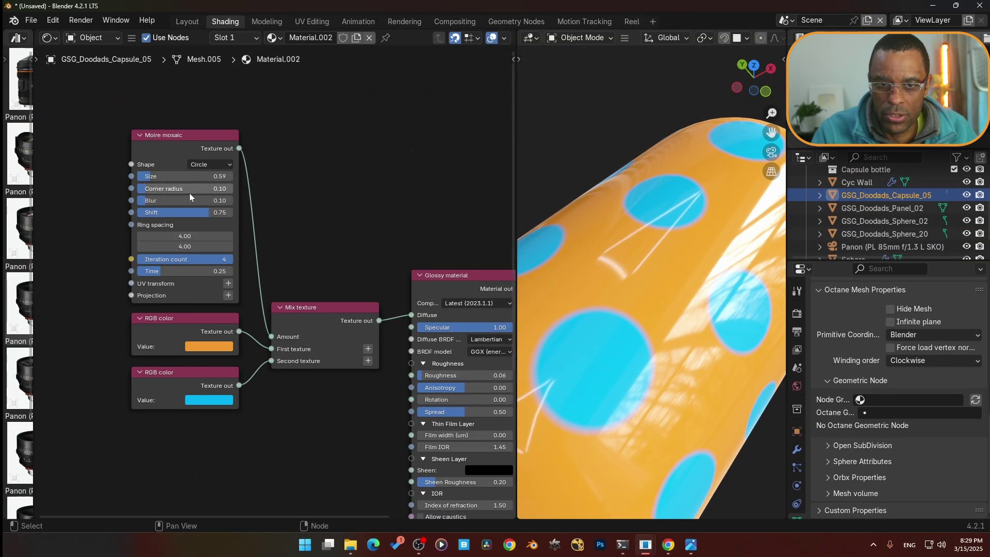
Sharpen the circle edges by setting the Moire mosaic's Blur to 0.02
{"action": "left_click_drag", "start_coordinate": [180, 200], "coordinate": [165, 200]}
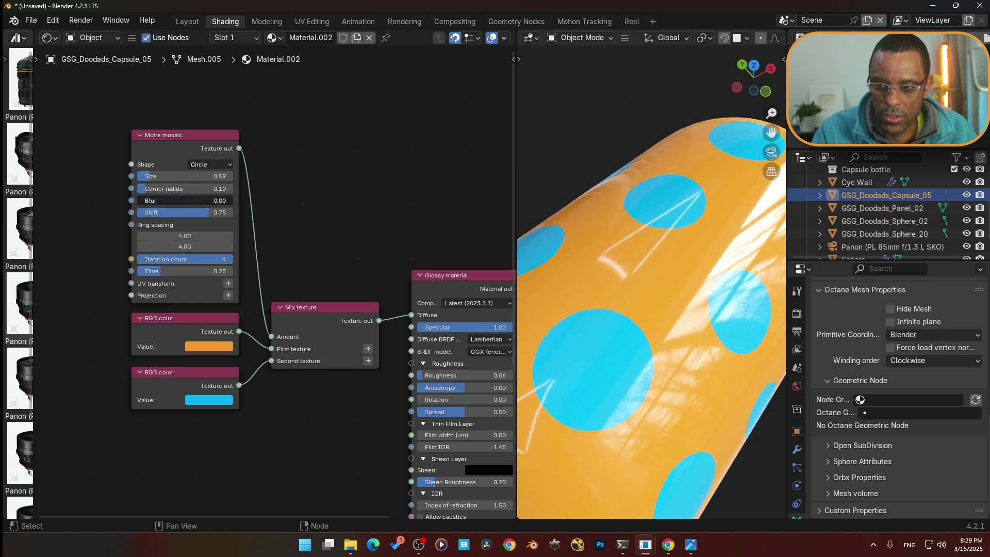
{"action": "left_click_drag", "start_coordinate": [144, 203], "coordinate": [147, 202]}
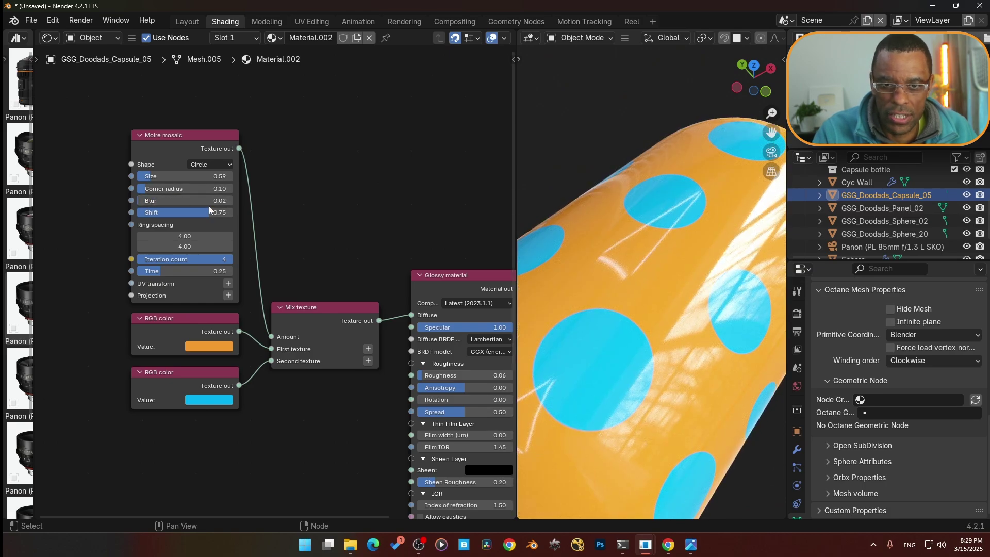
{"action": "left_click_drag", "start_coordinate": [210, 203], "coordinate": [210, 202]}
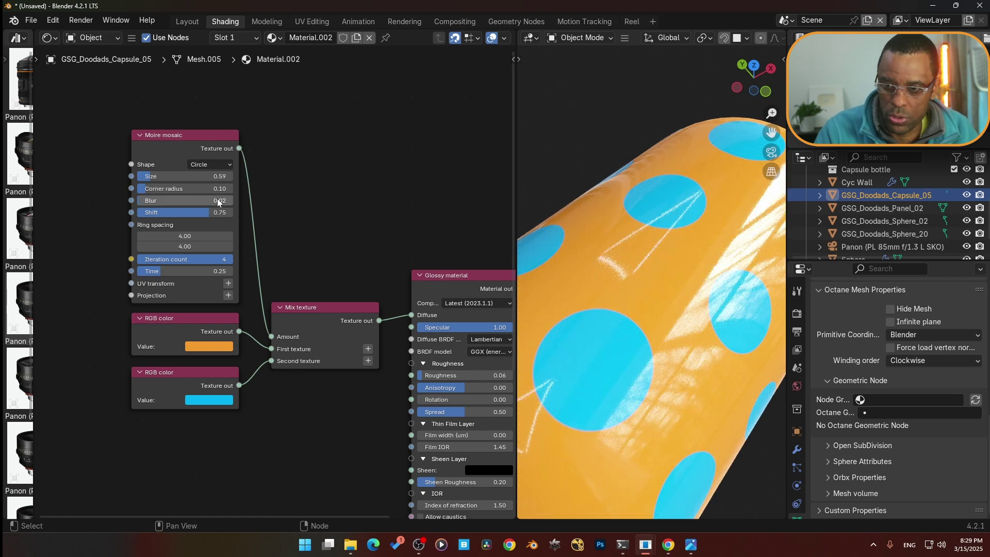
{"action": "scroll", "coordinate": [623, 337], "scroll_direction": "up", "scroll_amount": 4}
{"action": "scroll", "coordinate": [623, 338], "scroll_direction": "down", "scroll_amount": 4}
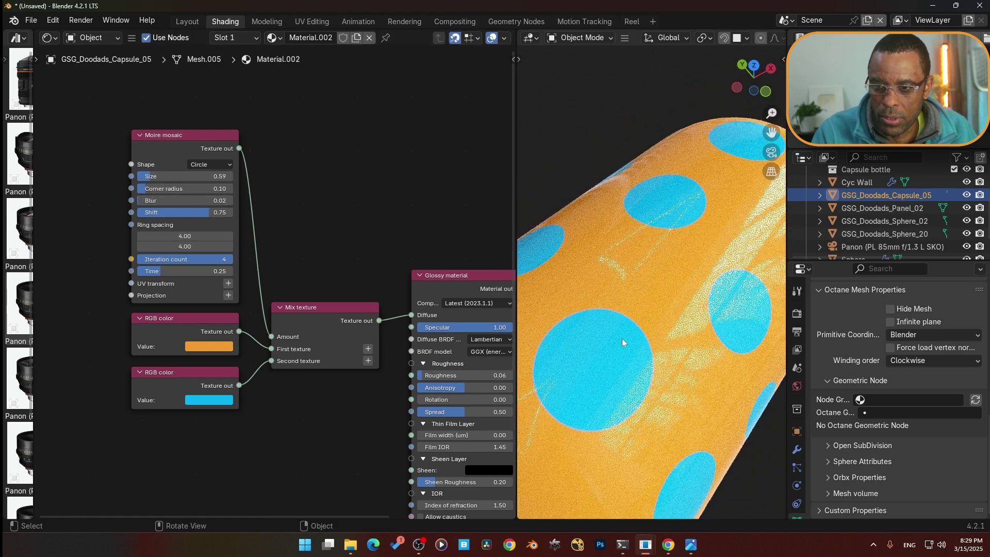
{"action": "middle_click_drag", "start_coordinate": [294, 222], "coordinate": [296, 222]}
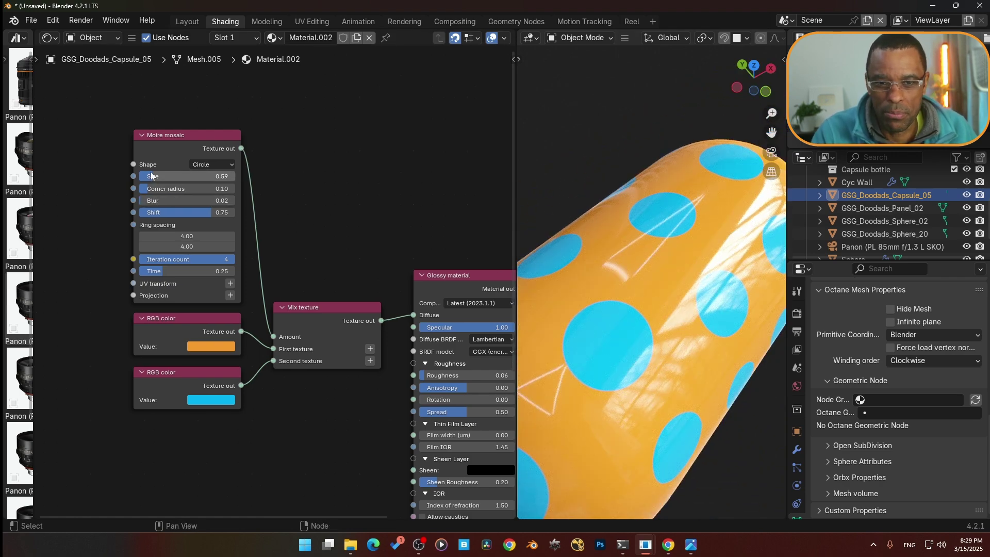
Set the Moire mosaic's Corner radius to 0.19 and try the Ring and Rectangle shapes
{"action": "left_click_drag", "start_coordinate": [196, 190], "coordinate": [225, 191]}
{"action": "left_click", "coordinate": [194, 165]}
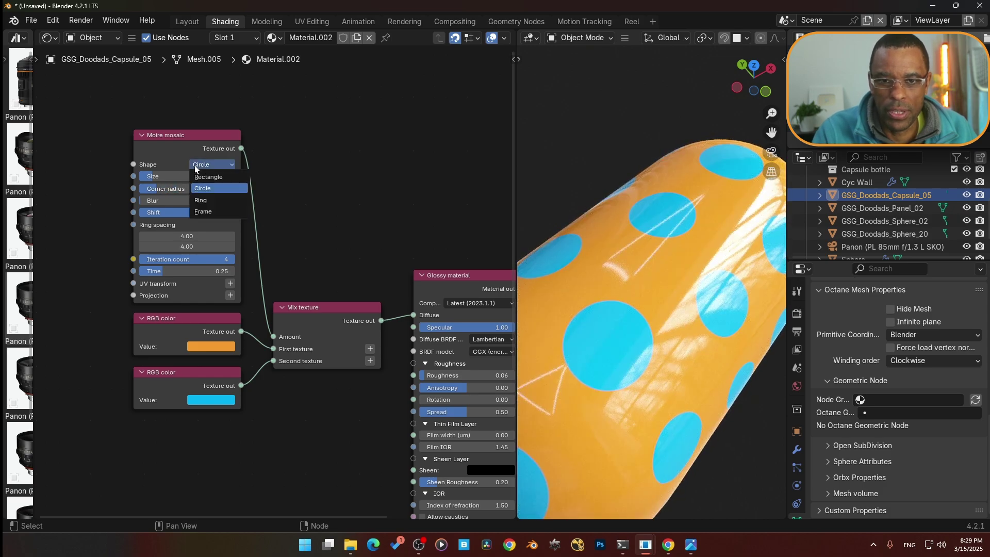
{"action": "left_click", "coordinate": [209, 201]}
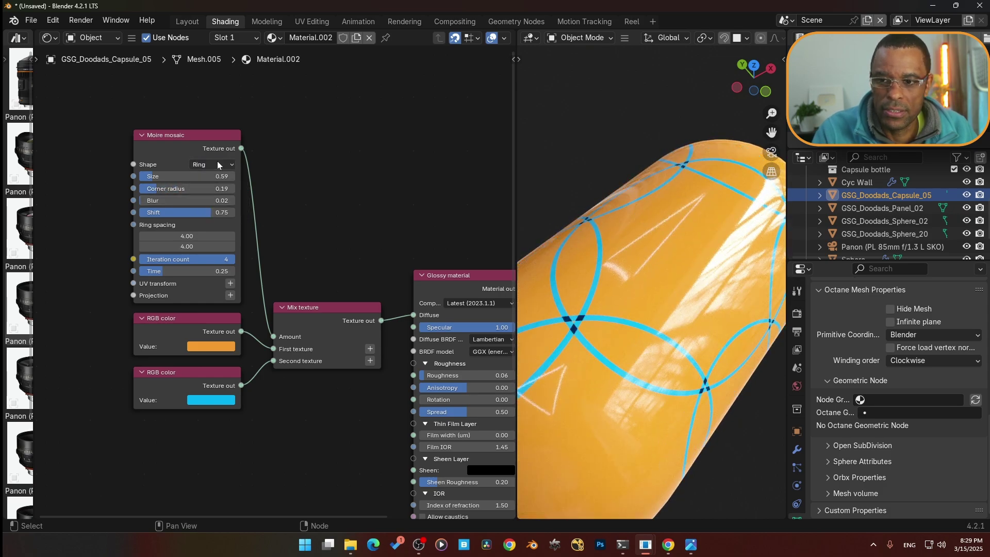
{"action": "left_click", "coordinate": [217, 164]}
{"action": "left_click", "coordinate": [216, 177]}
Switch the Moire mosaic's Shape to Frame and set its Corner radius to 0.36
{"action": "left_click", "coordinate": [213, 166]}
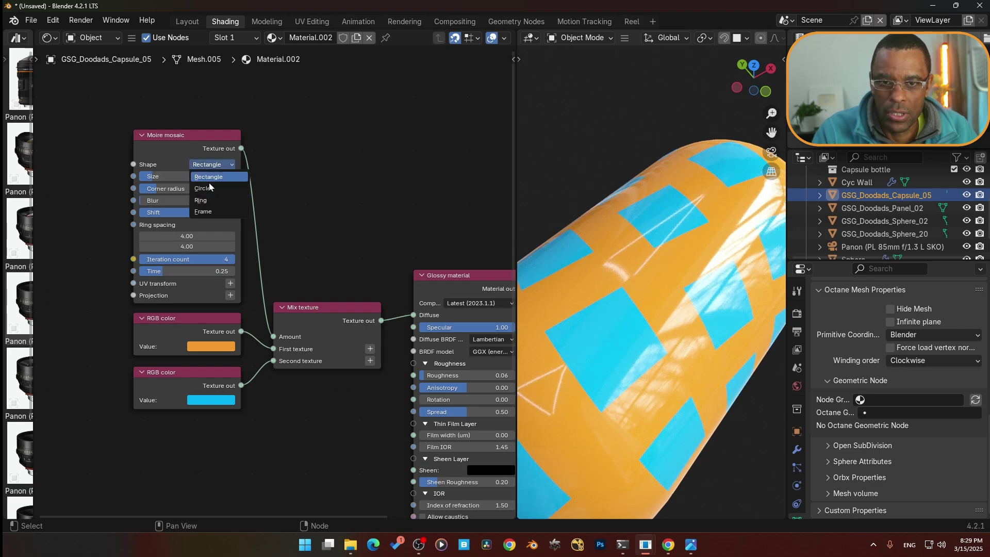
{"action": "left_click", "coordinate": [209, 211]}
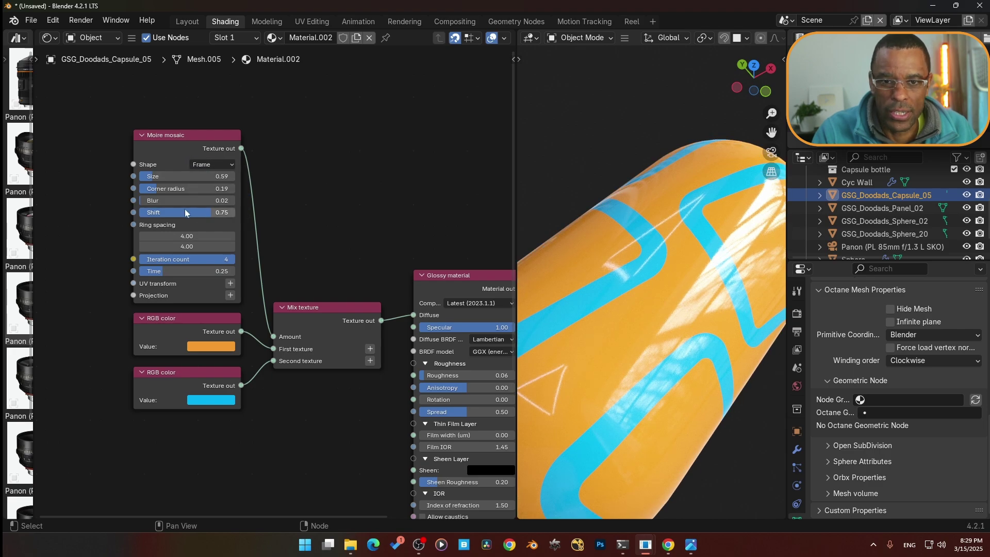
{"action": "mouse_move", "coordinate": [175, 192]}
{"action": "left_mouse_down"}
{"action": "mouse_move", "coordinate": [216, 193]}
{"action": "mouse_move", "coordinate": [154, 192]}
{"action": "mouse_move", "coordinate": [185, 193]}
{"action": "left_mouse_up"}
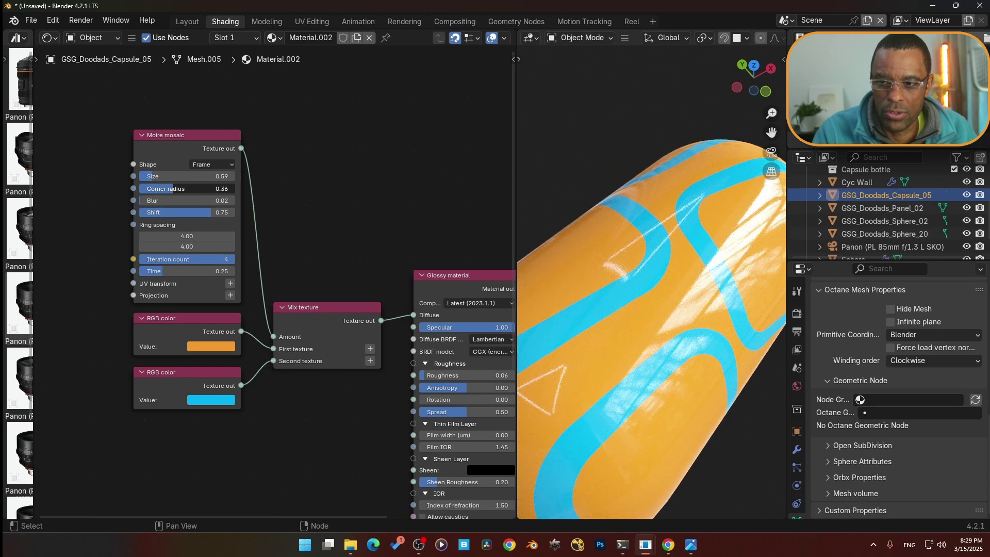
Return the Moire mosaic's Shape to Circle and view the dots on the capsule
{"action": "left_click", "coordinate": [215, 166]}
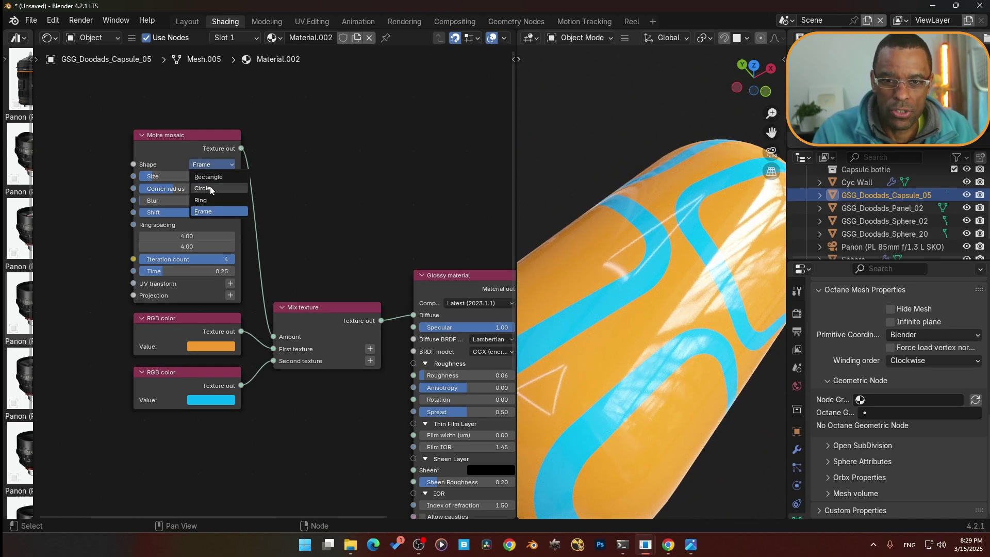
{"action": "left_click", "coordinate": [209, 188]}
{"action": "middle_click_drag", "start_coordinate": [361, 309], "coordinate": [383, 299]}
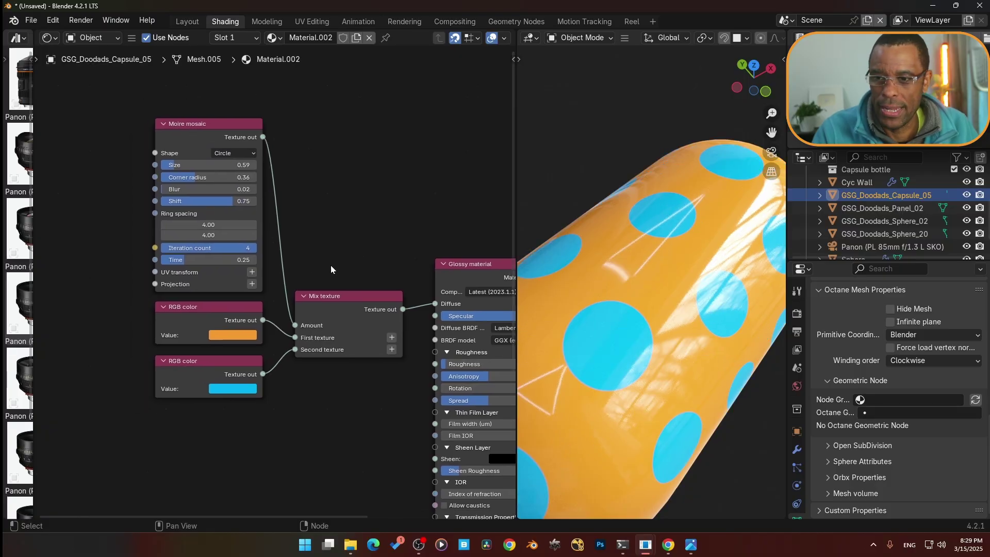
{"action": "middle_click_drag", "start_coordinate": [645, 351], "coordinate": [739, 301]}
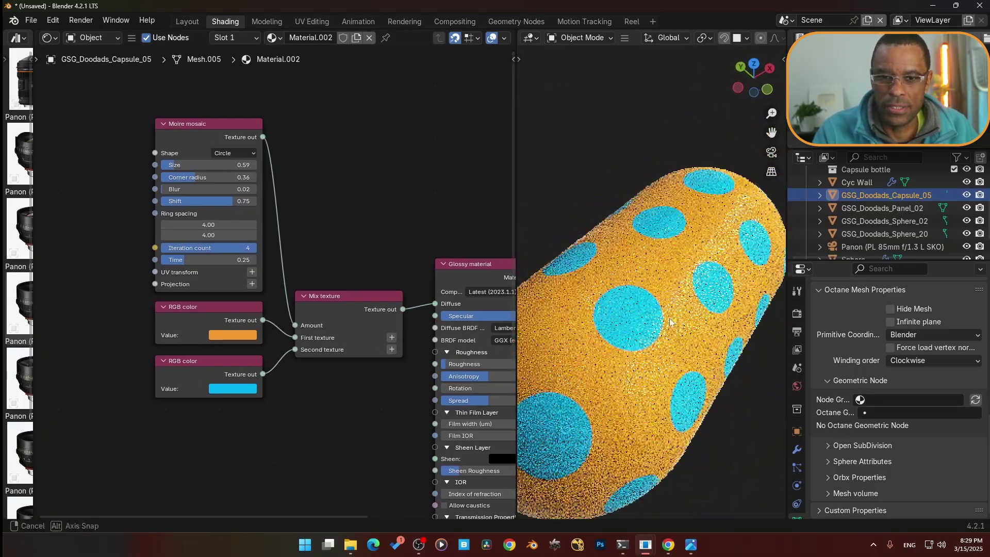
Add a Mesh UV projection node to the Moire mosaic's Projection input and place it beside the mosaic node
{"action": "middle_click_drag", "start_coordinate": [319, 266], "coordinate": [378, 208]}
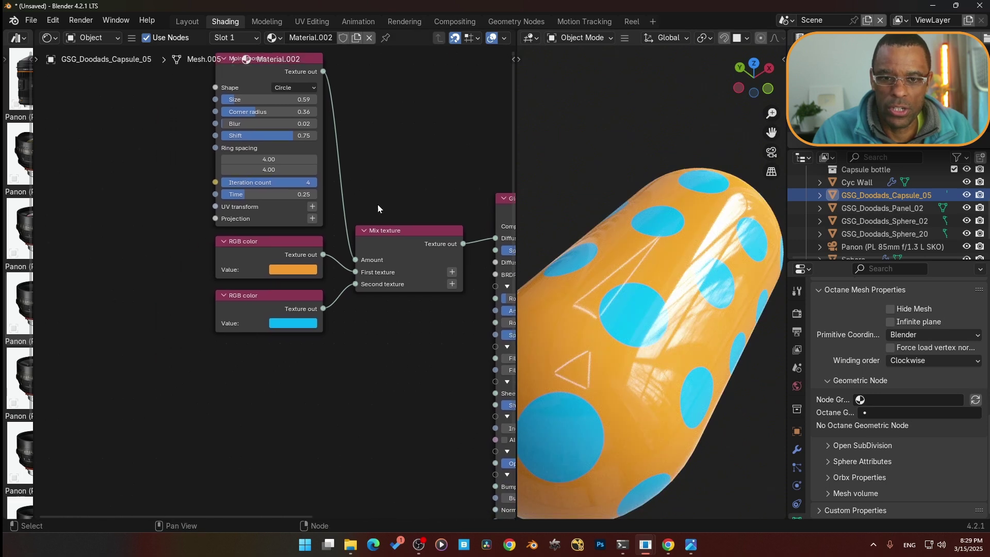
{"action": "left_click", "coordinate": [313, 218]}
{"action": "mouse_move", "coordinate": [139, 181]}
{"action": "left_mouse_down"}
{"action": "mouse_move", "coordinate": [135, 214]}
{"action": "mouse_move", "coordinate": [135, 187]}
{"action": "mouse_move", "coordinate": [133, 196]}
{"action": "left_mouse_up"}
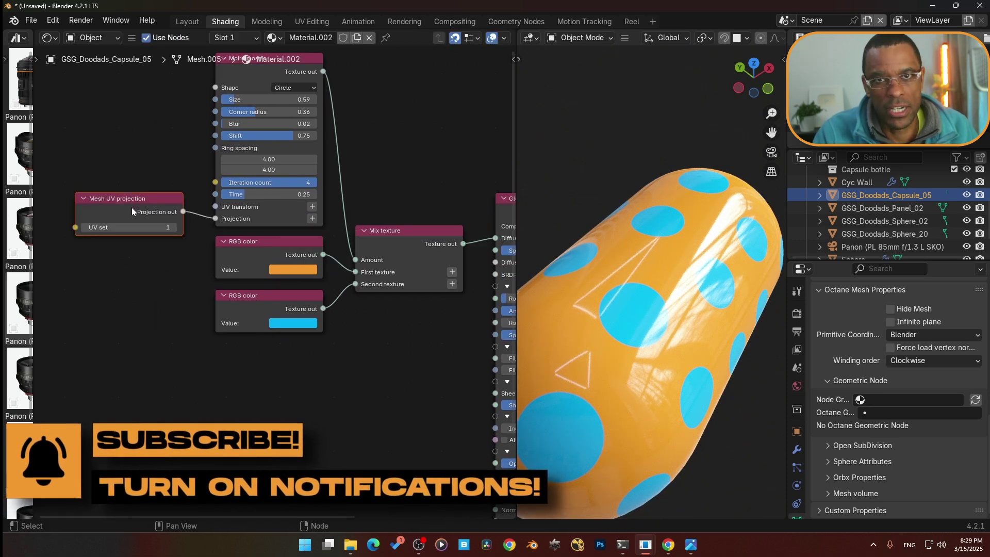
{"action": "middle_click_drag", "start_coordinate": [131, 268], "coordinate": [171, 213]}
{"action": "left_click_drag", "start_coordinate": [172, 213], "coordinate": [170, 246]}
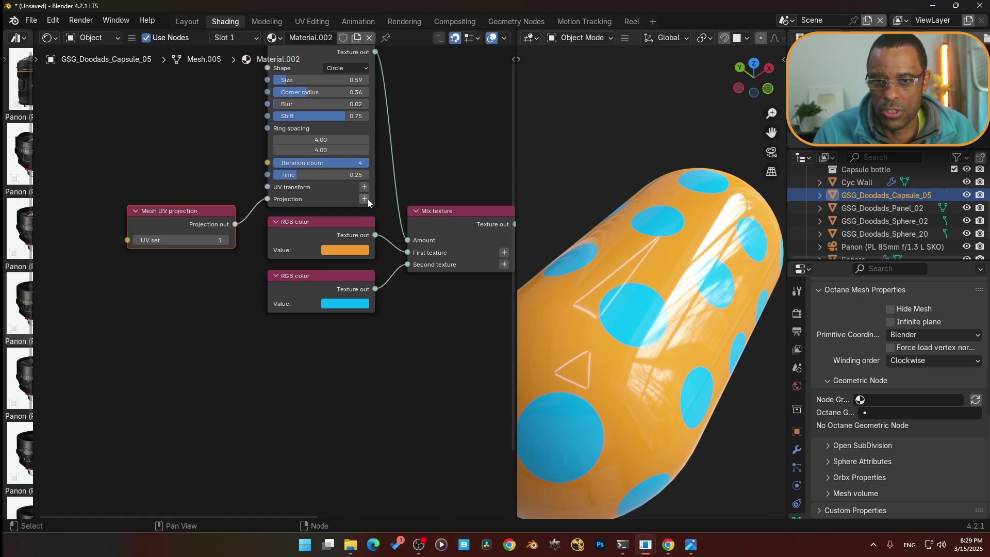
{"action": "mouse_move", "coordinate": [649, 337]}
{"action": "middle_mouse_down"}
{"action": "mouse_move", "coordinate": [671, 308]}
{"action": "mouse_move", "coordinate": [651, 328]}
{"action": "middle_mouse_up"}
{"action": "left_click_drag", "start_coordinate": [169, 221], "coordinate": [170, 206]}
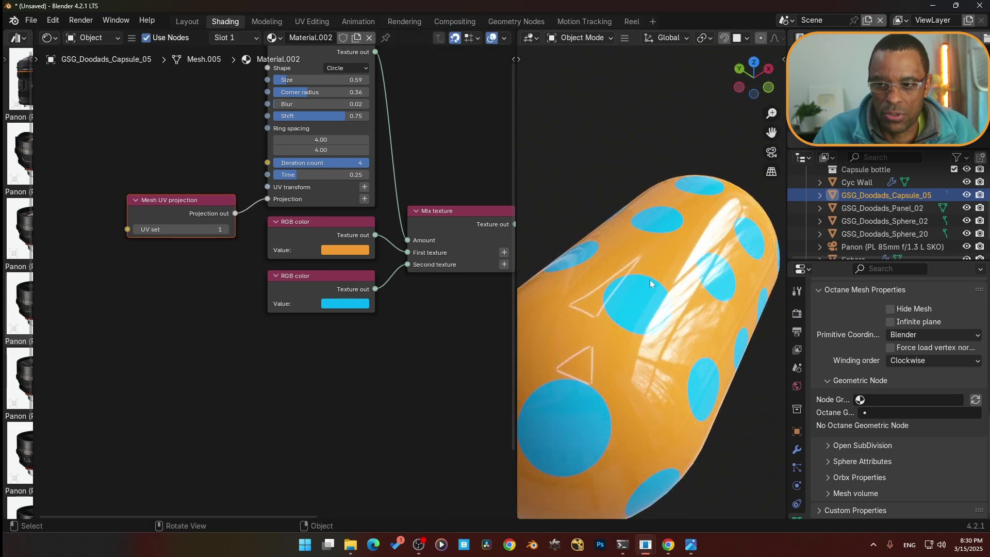
Add a 3D transformation node to the Moire mosaic's UV transform input and place it above the Mesh UV projection node
{"action": "middle_click_drag", "start_coordinate": [201, 243], "coordinate": [210, 250]}
{"action": "left_click", "coordinate": [373, 195]}
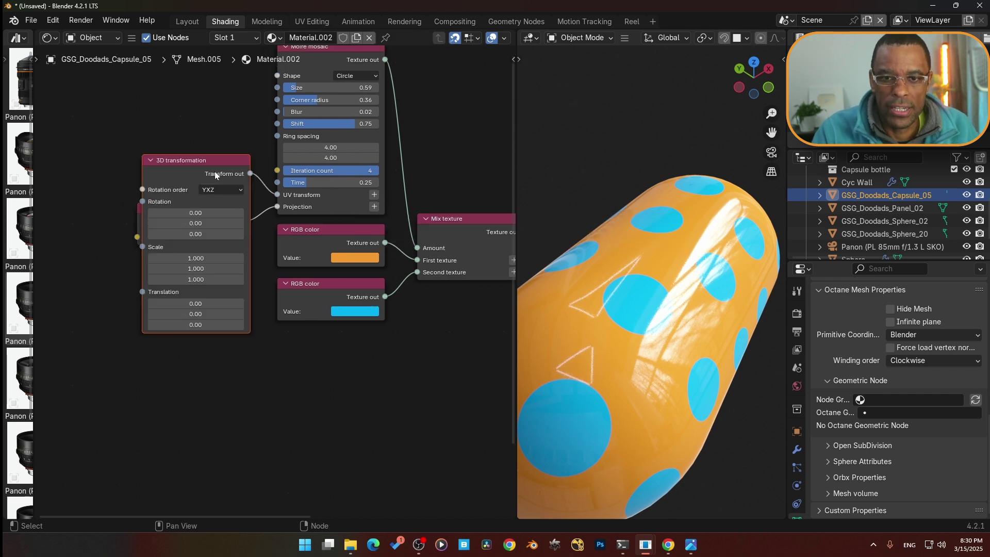
{"action": "left_click_drag", "start_coordinate": [215, 172], "coordinate": [210, 72]}
{"action": "left_click", "coordinate": [213, 339]}
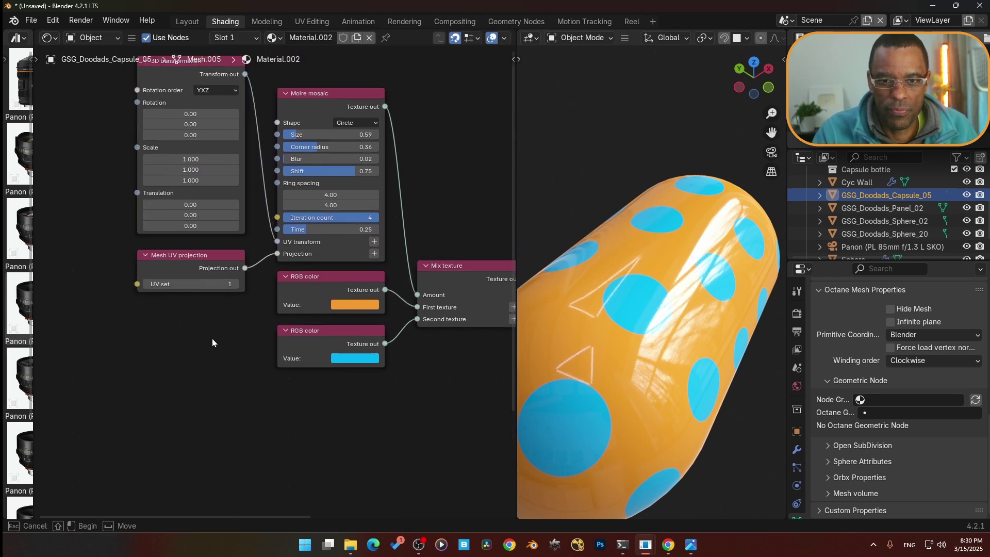
Move the 3D transformation and Mesh UV projection nodes together away from the Moire mosaic to free up space
{"action": "left_click_drag", "start_coordinate": [212, 339], "coordinate": [119, 207]}
{"action": "left_click_drag", "start_coordinate": [183, 75], "coordinate": [198, 291]}
{"action": "scroll", "coordinate": [277, 343], "scroll_direction": "down", "scroll_amount": 3}
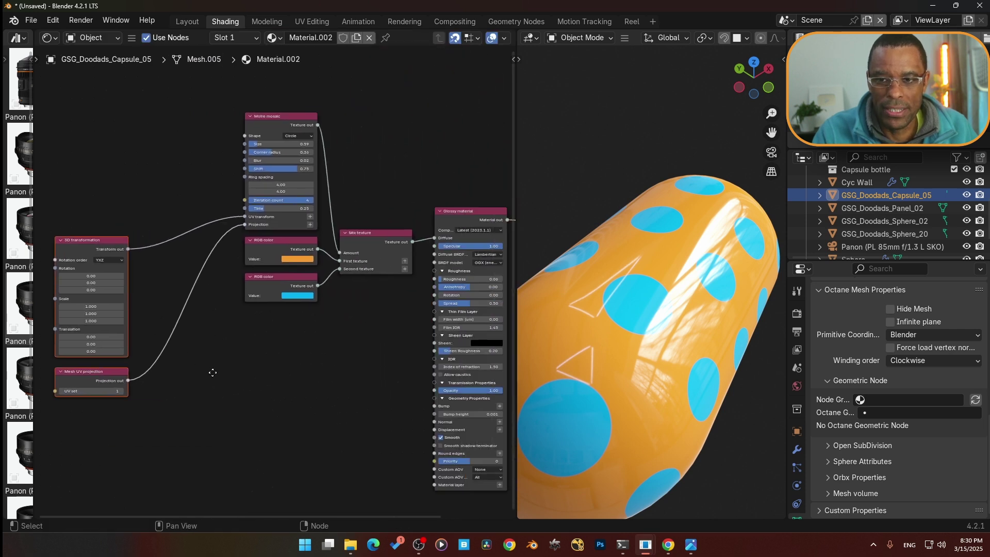
{"action": "middle_click_drag", "start_coordinate": [213, 373], "coordinate": [215, 372]}
{"action": "middle_click_drag", "start_coordinate": [153, 415], "coordinate": [224, 433]}
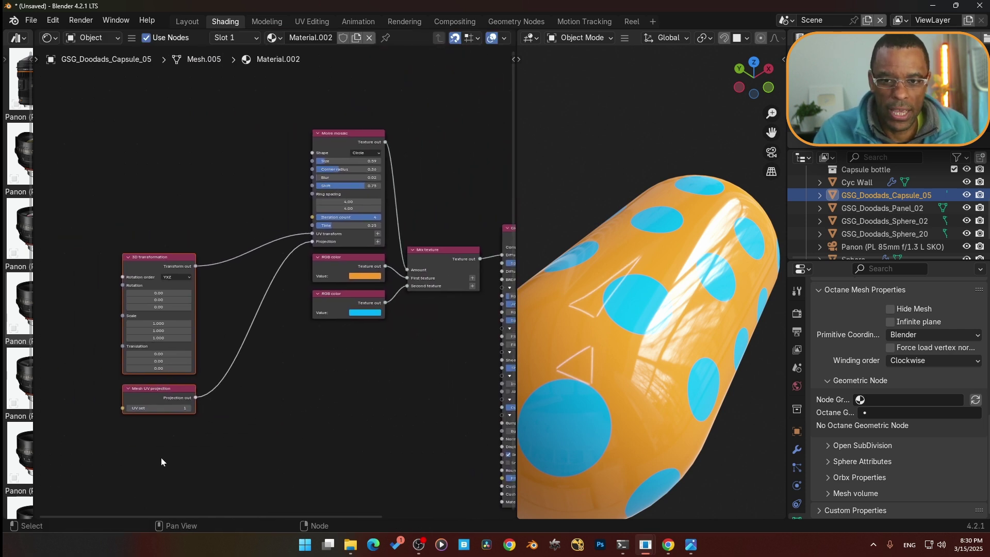
Move the Moire mosaic node below and away from the RGB color nodes, closer to the transformation and projection nodes
{"action": "left_click_drag", "start_coordinate": [159, 457], "coordinate": [52, 293]}
{"action": "left_click_drag", "start_coordinate": [366, 129], "coordinate": [183, 308]}
{"action": "middle_click_drag", "start_coordinate": [297, 420], "coordinate": [337, 332]}
{"action": "middle_click_drag", "start_coordinate": [582, 343], "coordinate": [599, 338]}
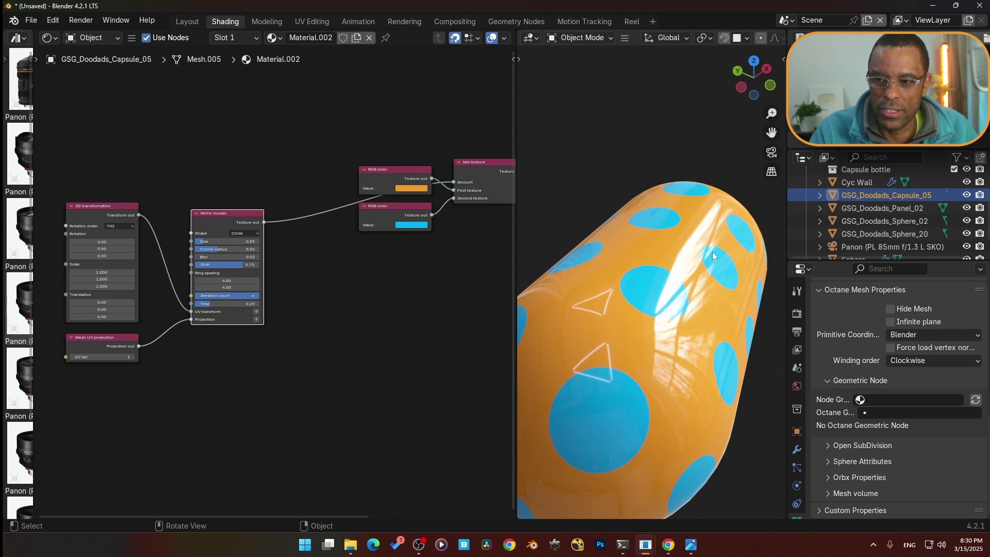
Add a Gradient map node below the RGB color nodes and connect its output to the glossy material's Roughness
{"action": "middle_click_drag", "start_coordinate": [385, 353], "coordinate": [334, 337]}
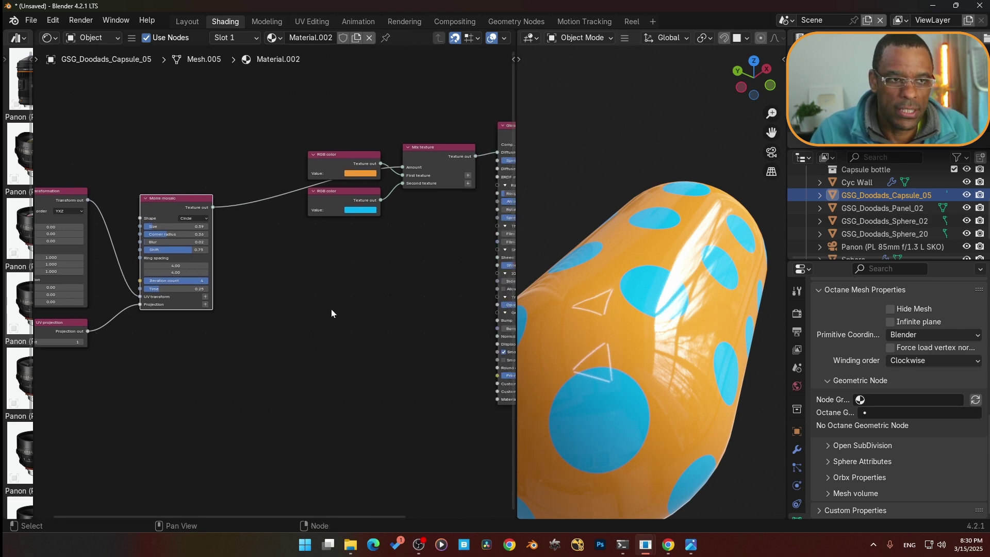
{"action": "key", "text": "shift+a"}
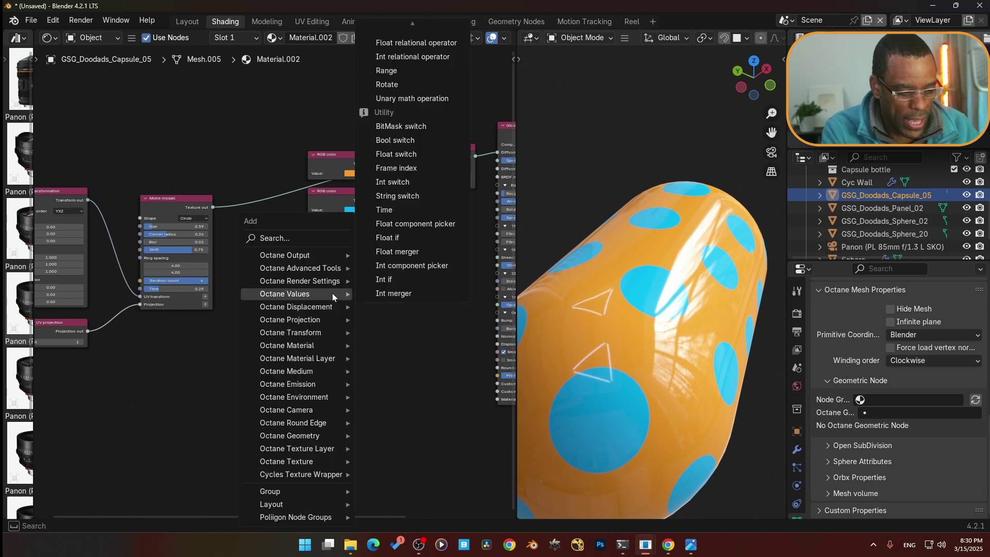
{"action": "type", "text": "gr"}
{"action": "key", "text": "Down"}
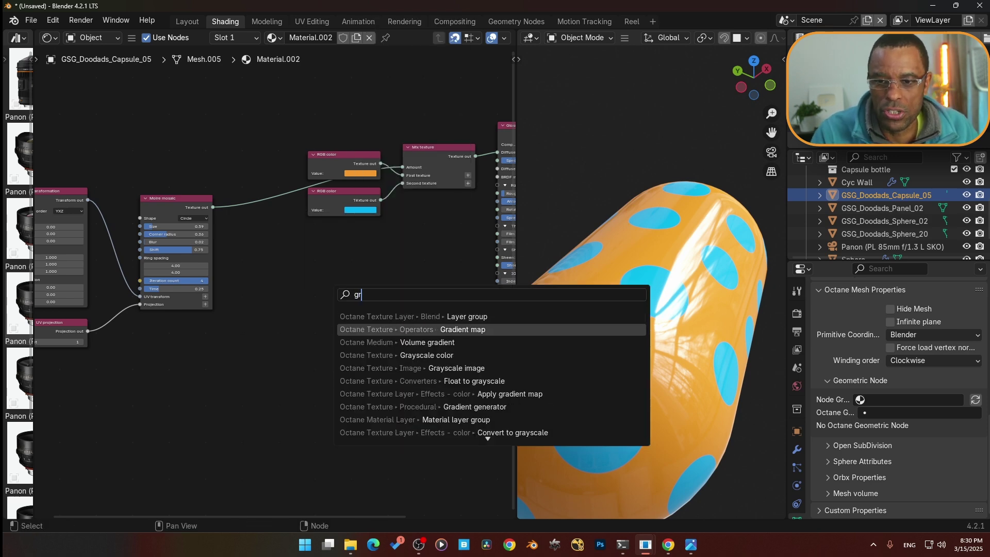
{"action": "key", "text": "Return"}
{"action": "left_click", "coordinate": [371, 309]}
{"action": "middle_click_drag", "start_coordinate": [371, 309], "coordinate": [313, 317]}
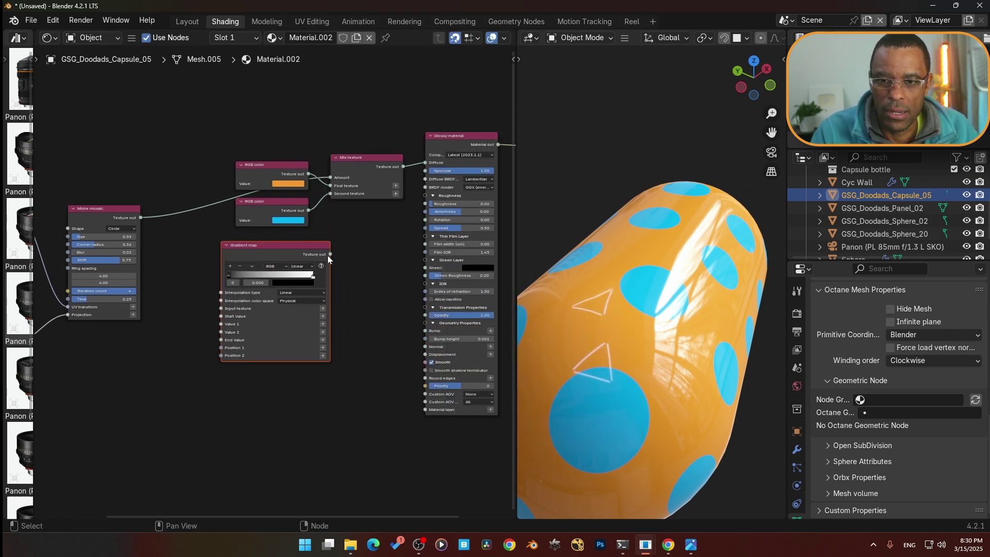
{"action": "left_click_drag", "start_coordinate": [331, 255], "coordinate": [426, 204]}
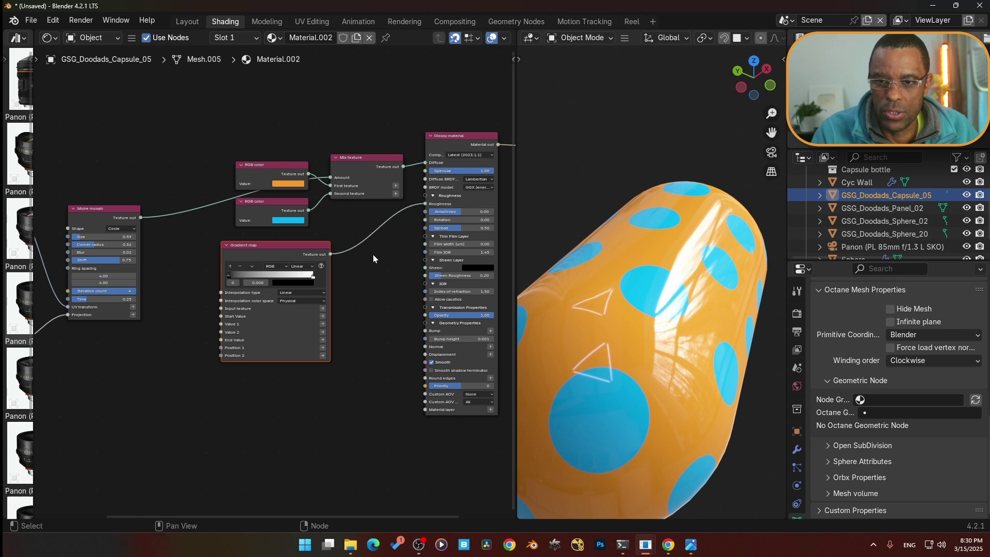
Connect the Moire mosaic's texture output to the Gradient map's Input texture and check the reflections on the capsule
{"action": "middle_click_drag", "start_coordinate": [373, 254], "coordinate": [474, 223]}
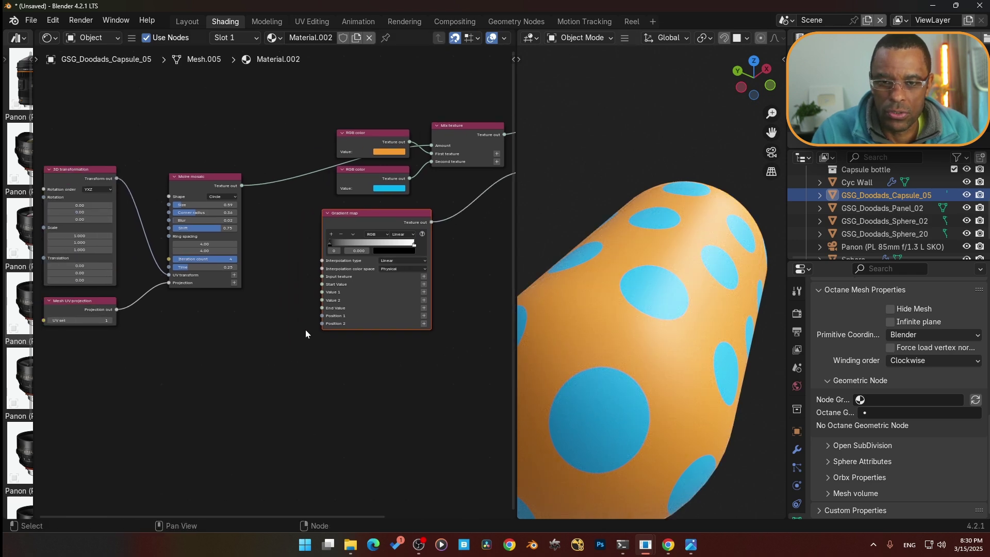
{"action": "scroll", "coordinate": [273, 273], "scroll_direction": "up", "scroll_amount": 2}
{"action": "left_click_drag", "start_coordinate": [233, 161], "coordinate": [245, 199]}
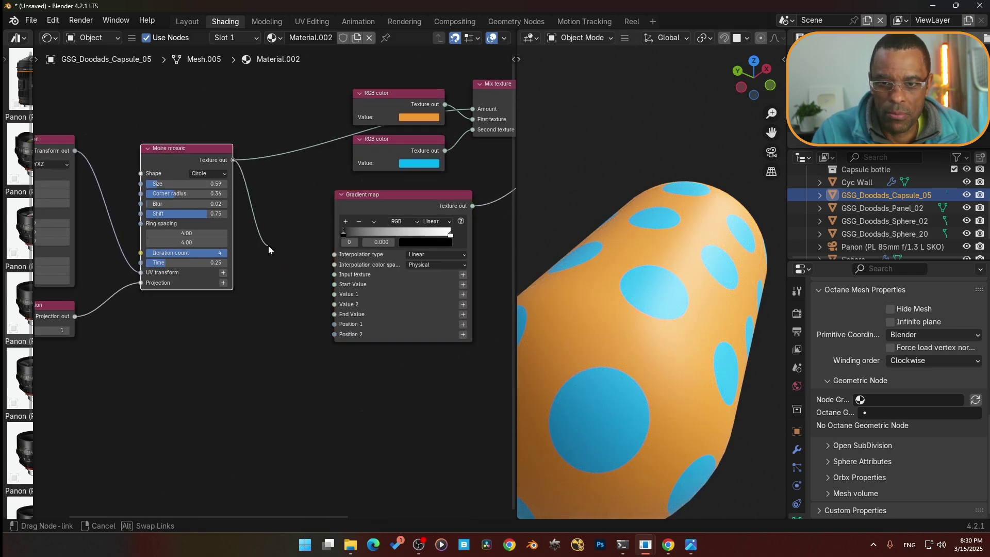
{"action": "left_click_drag", "start_coordinate": [287, 260], "coordinate": [328, 276]}
{"action": "middle_click_drag", "start_coordinate": [671, 320], "coordinate": [685, 295]}
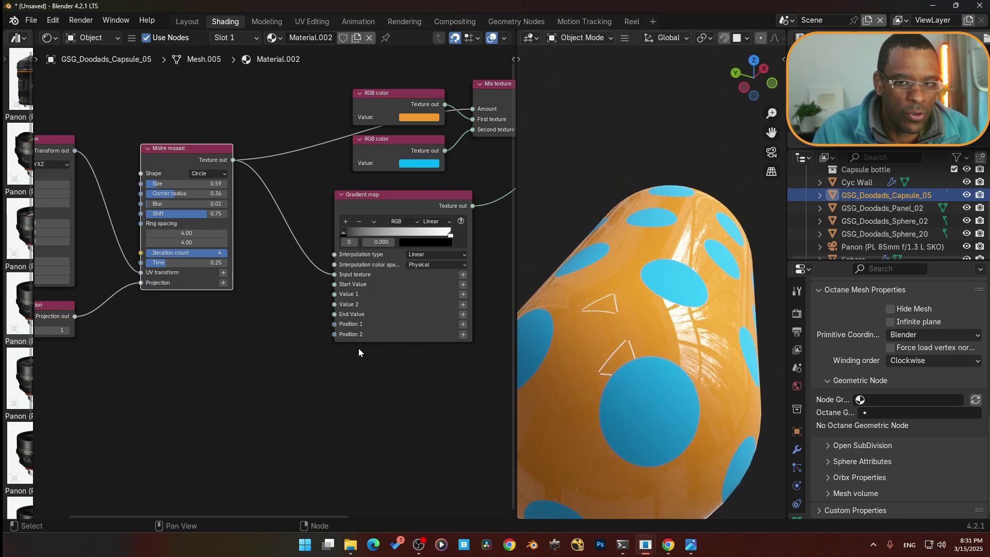
Flip the Gradient map's color ramp and move its black stop to position 0.142
{"action": "middle_click_drag", "start_coordinate": [359, 352], "coordinate": [290, 334]}
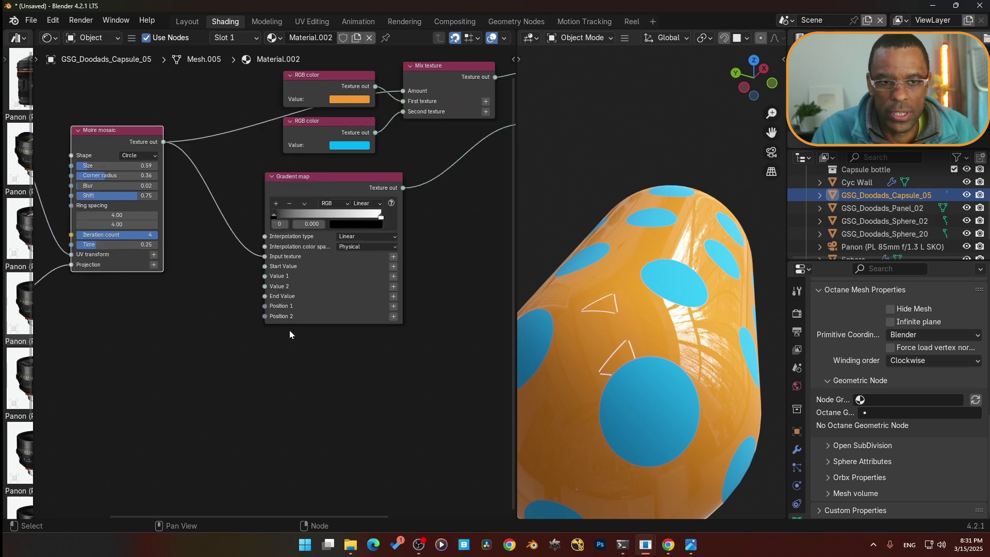
{"action": "left_click", "coordinate": [326, 195]}
{"action": "left_click", "coordinate": [306, 203]}
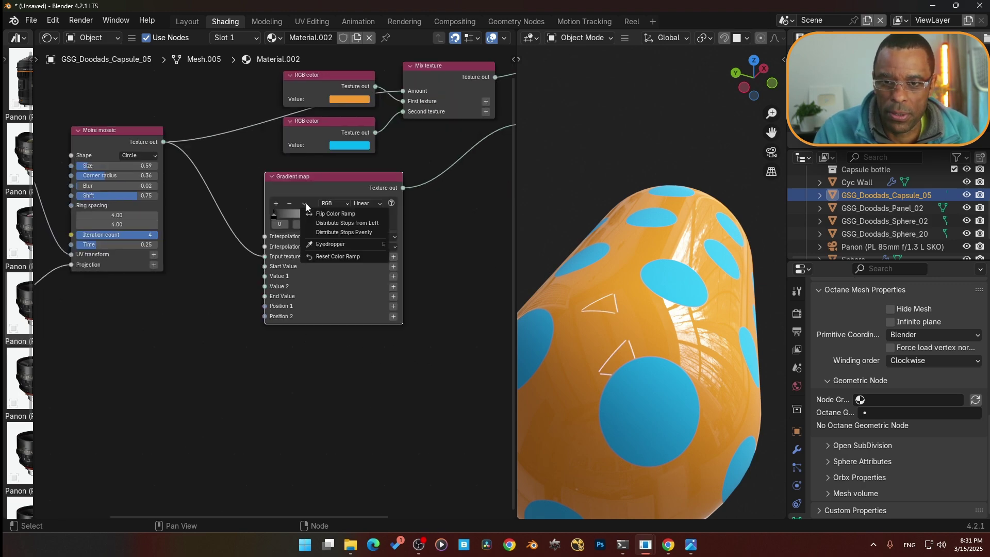
{"action": "left_click", "coordinate": [345, 213]}
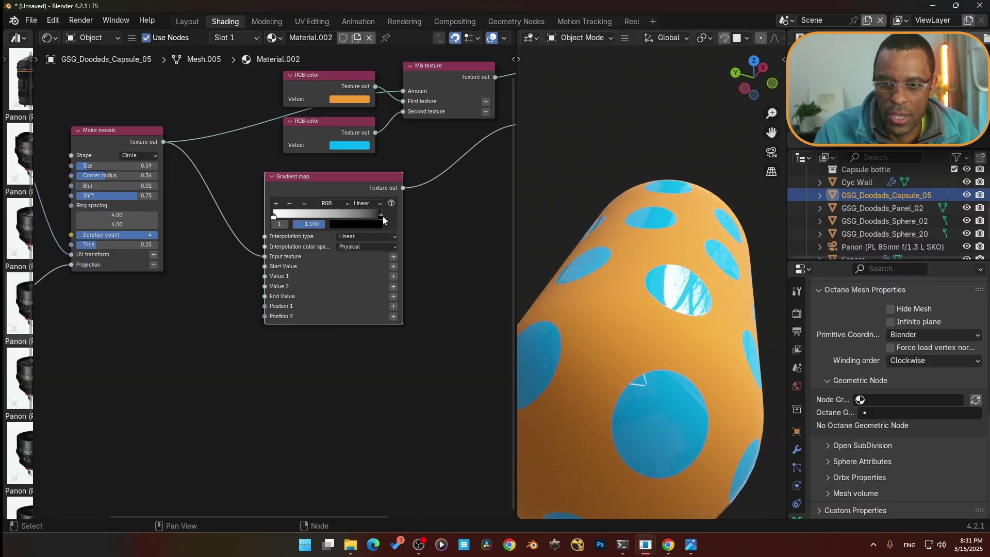
{"action": "left_click_drag", "start_coordinate": [382, 216], "coordinate": [286, 217]}
{"action": "middle_click_drag", "start_coordinate": [669, 357], "coordinate": [653, 333]}
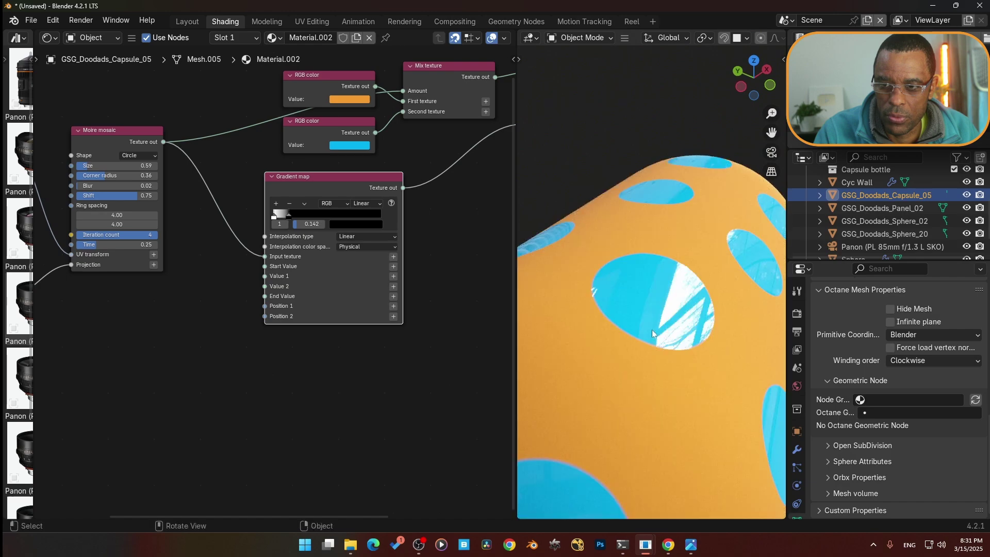
Set the roughness gradient's black stop to hex 252525 and its white stop to hex E1E1E1
{"action": "left_click", "coordinate": [350, 225]}
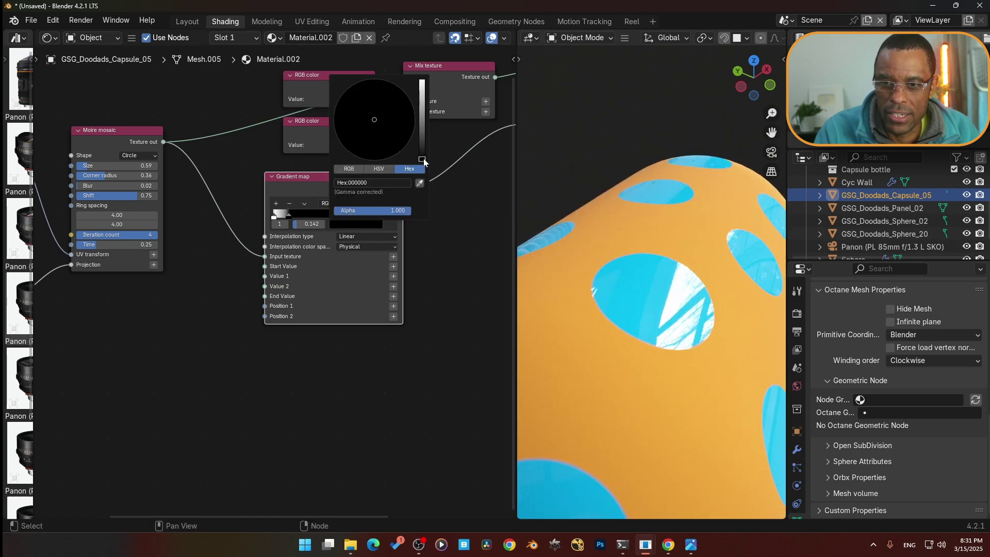
{"action": "mouse_move", "coordinate": [423, 161]}
{"action": "left_mouse_down"}
{"action": "mouse_move", "coordinate": [422, 111]}
{"action": "mouse_move", "coordinate": [422, 148]}
{"action": "left_mouse_up"}
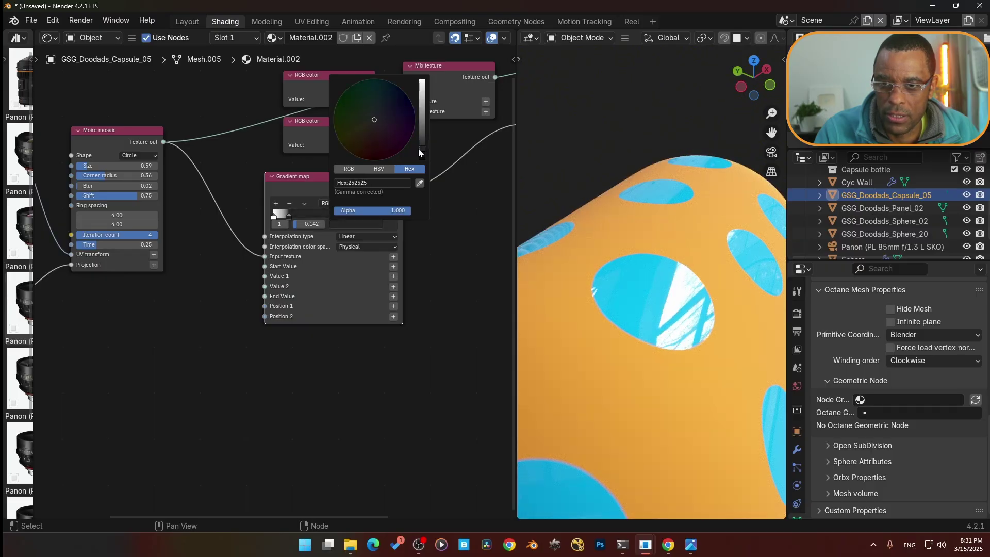
{"action": "left_click", "coordinate": [356, 226]}
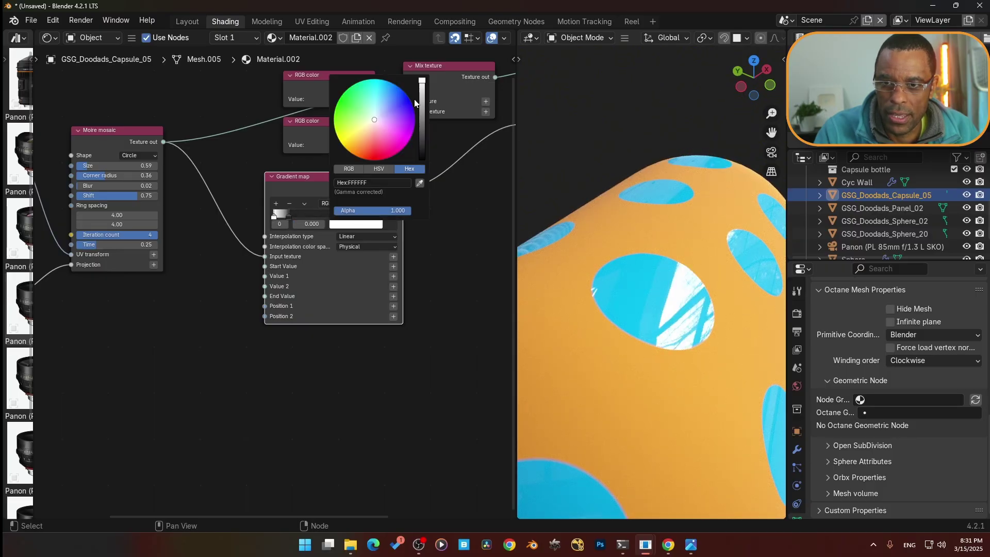
{"action": "mouse_move", "coordinate": [423, 87]}
{"action": "left_mouse_down"}
{"action": "mouse_move", "coordinate": [422, 122]}
{"action": "mouse_move", "coordinate": [422, 88]}
{"action": "left_mouse_up"}
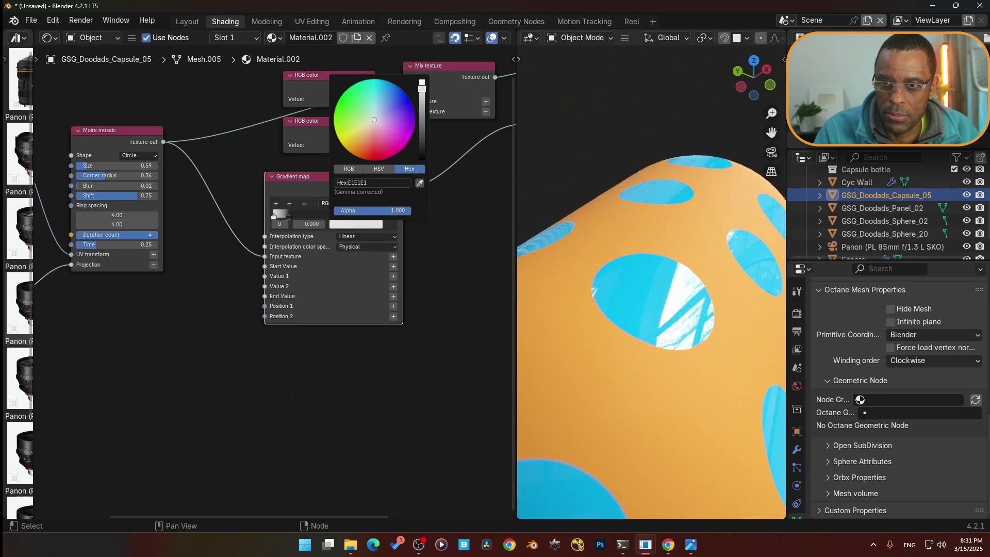
{"action": "middle_click_drag", "start_coordinate": [705, 357], "coordinate": [717, 336]}
{"action": "scroll", "coordinate": [400, 293], "scroll_direction": "up", "scroll_amount": 1}
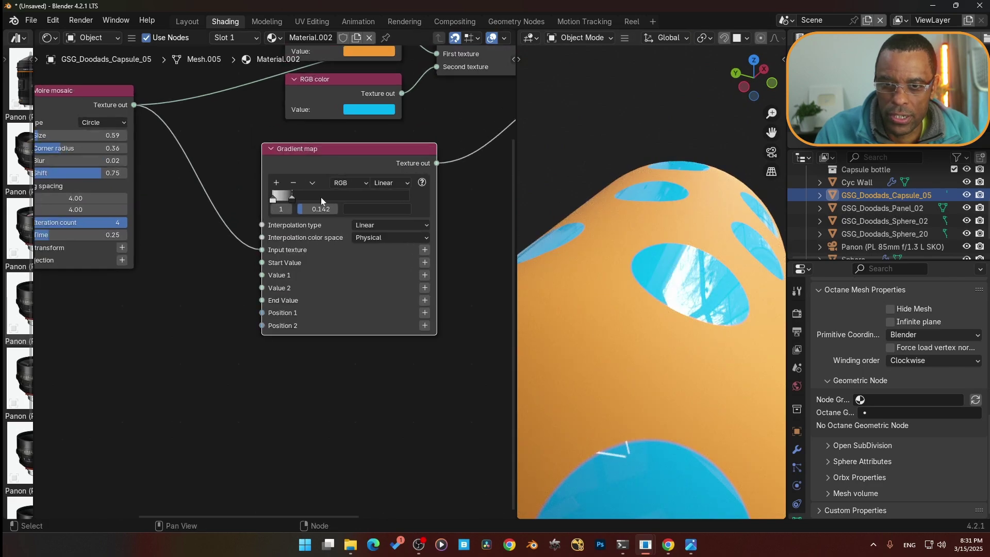
Lighten the roughness gradient's dark stop to hex 595959 and inspect the dots' glossiness around the capsule
{"action": "left_click", "coordinate": [365, 209]}
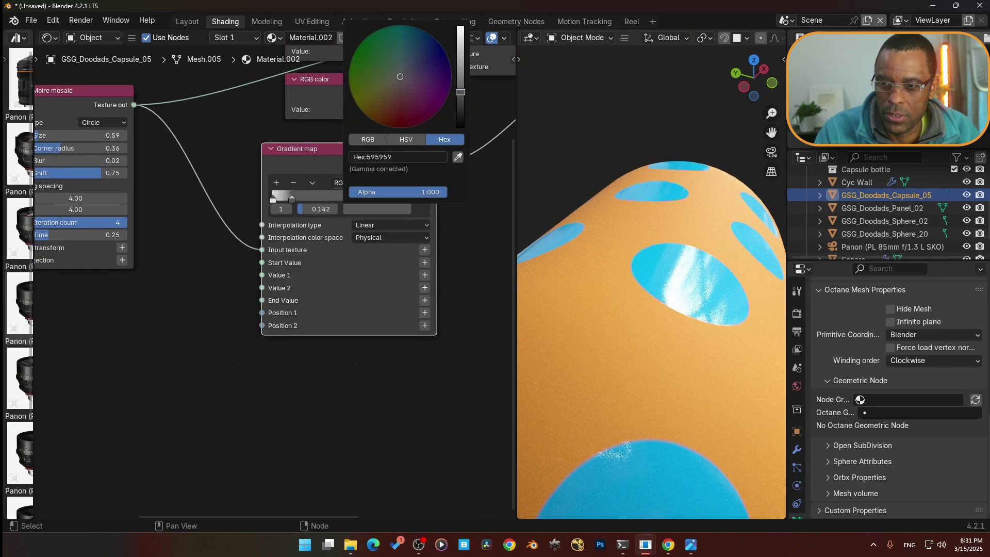
{"action": "middle_click_drag", "start_coordinate": [598, 254], "coordinate": [635, 348]}
{"action": "scroll", "coordinate": [309, 367], "scroll_direction": "down", "scroll_amount": 4}
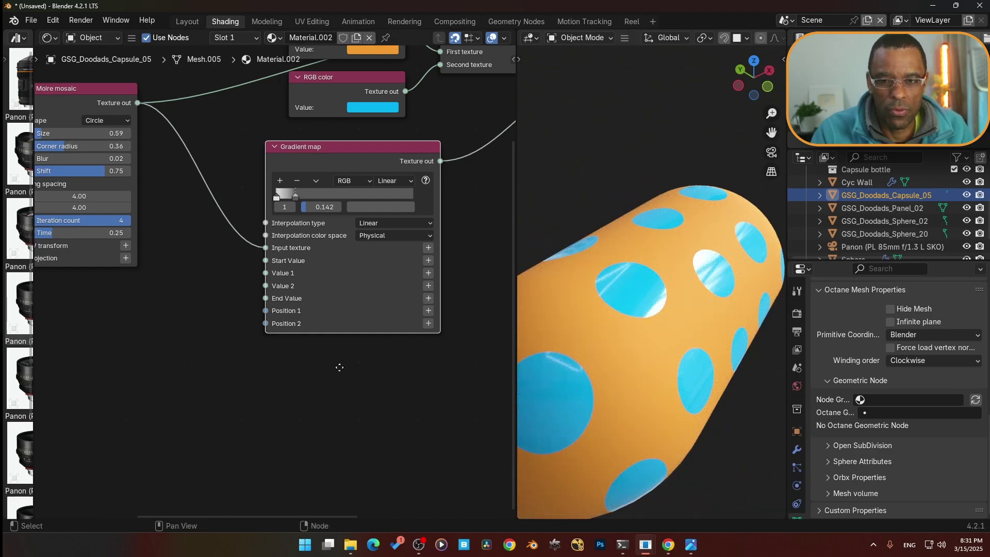
{"action": "middle_click_drag", "start_coordinate": [526, 345], "coordinate": [645, 332]}
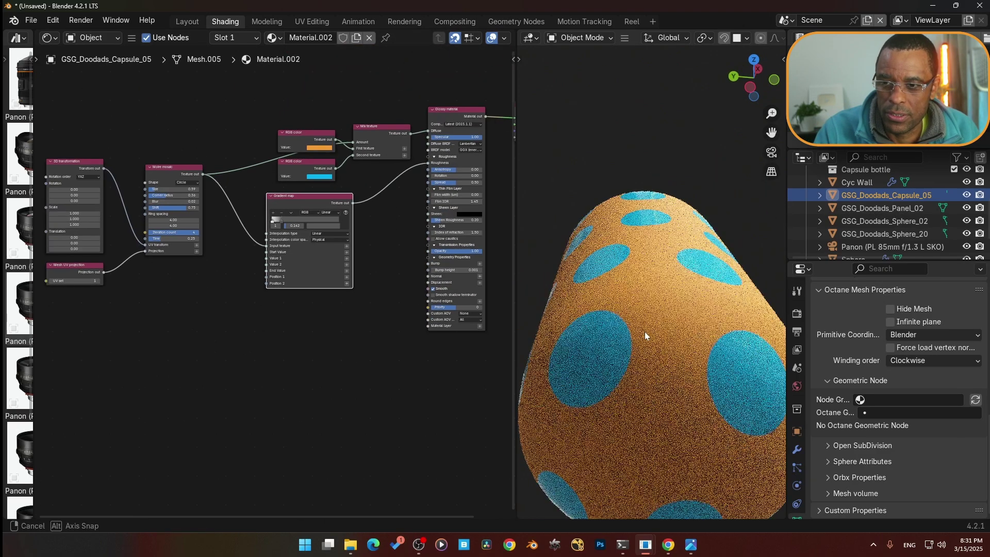
{"action": "middle_click_drag", "start_coordinate": [709, 292], "coordinate": [636, 297]}
{"action": "middle_click_drag", "start_coordinate": [323, 324], "coordinate": [320, 324]}
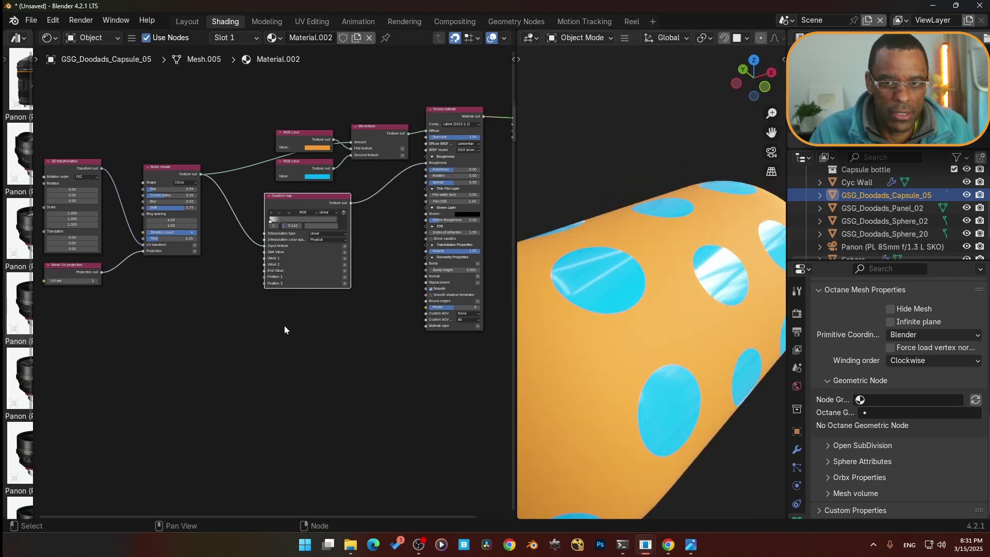
Add a second Gradient map node beneath the first and connect its output to the glossy material's Bump
{"action": "left_click", "coordinate": [281, 343]}
{"action": "key", "text": "shift+a"}
{"action": "type", "text": "g"}
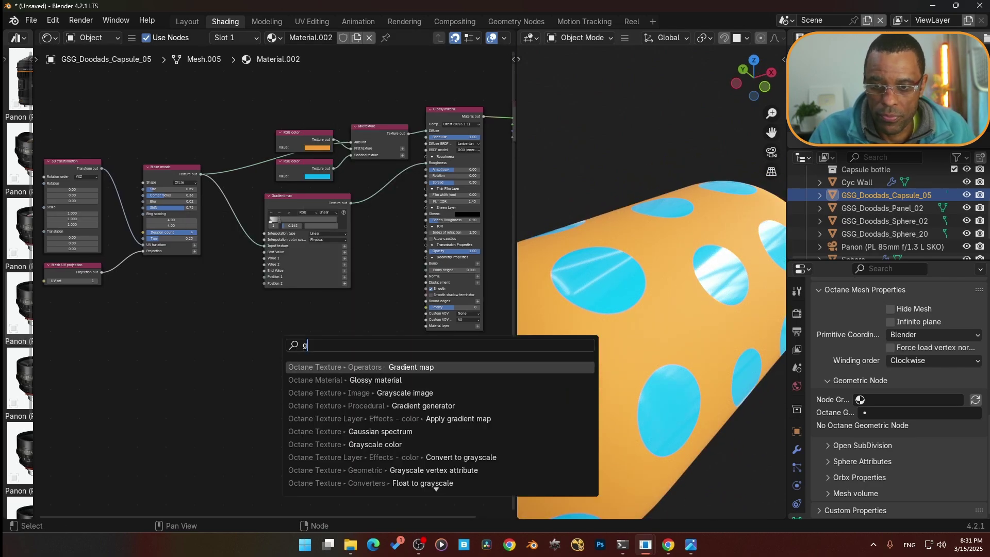
{"action": "key", "text": "Return"}
{"action": "left_click", "coordinate": [278, 304]}
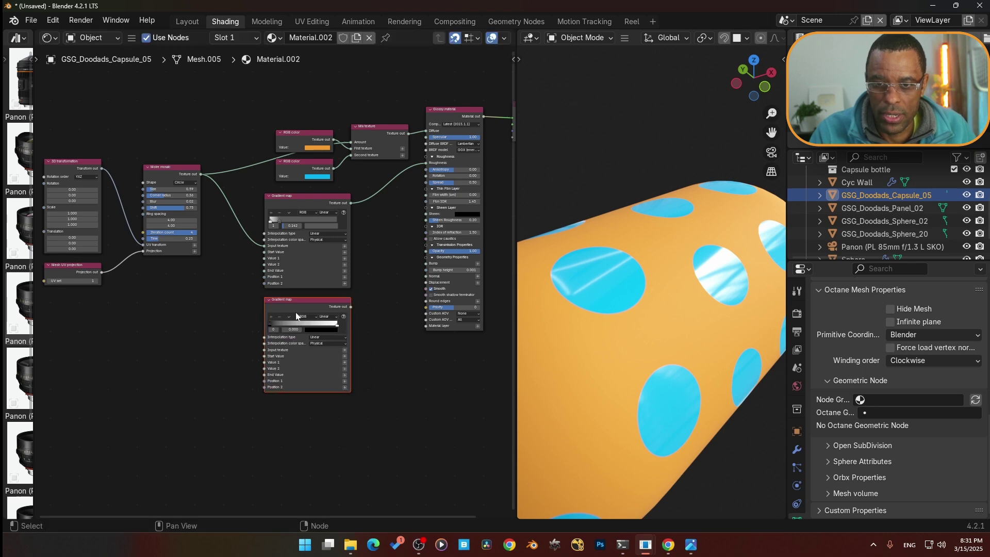
{"action": "scroll", "coordinate": [388, 391], "scroll_direction": "up", "scroll_amount": 4}
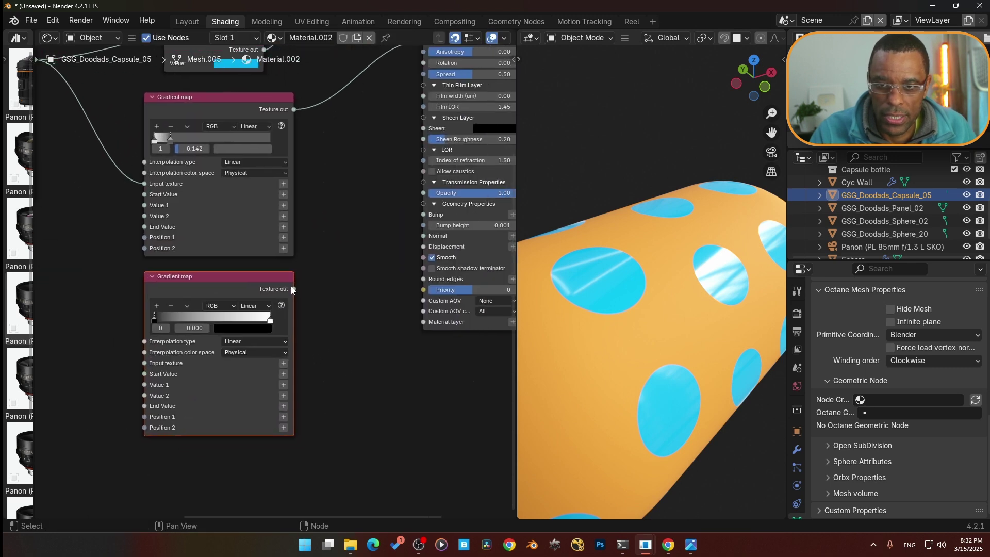
{"action": "left_click_drag", "start_coordinate": [293, 289], "coordinate": [421, 217]}
Connect the Moire mosaic to the second Gradient map's Input texture, set Bump height to 1, and inspect the dot edges
{"action": "middle_click_drag", "start_coordinate": [147, 285], "coordinate": [341, 352]}
{"action": "left_click_drag", "start_coordinate": [227, 128], "coordinate": [338, 432]}
{"action": "middle_click_drag", "start_coordinate": [571, 326], "coordinate": [688, 356]}
{"action": "middle_click_drag", "start_coordinate": [508, 334], "coordinate": [333, 324]}
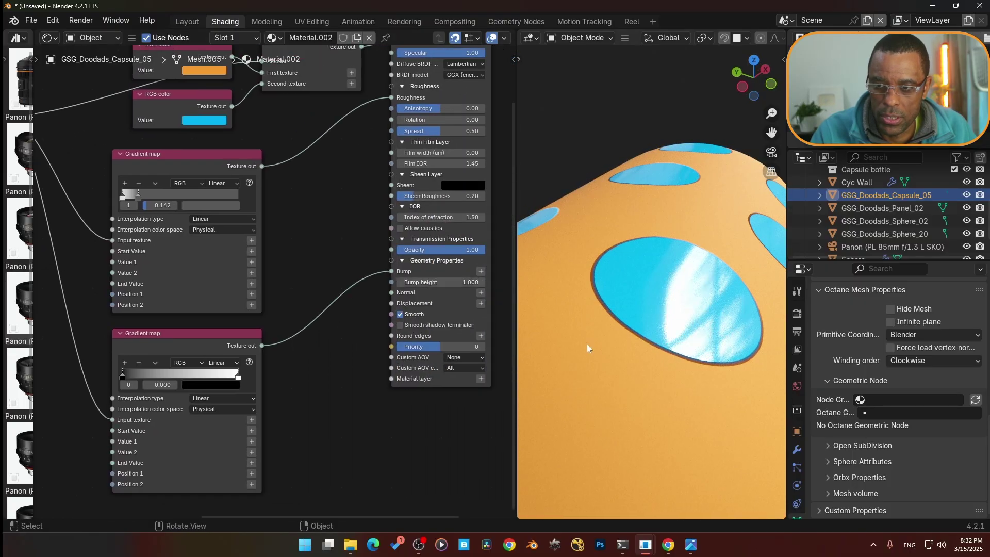
{"action": "middle_click_drag", "start_coordinate": [587, 345], "coordinate": [660, 351]}
{"action": "scroll", "coordinate": [572, 344], "scroll_direction": "up", "scroll_amount": 5}
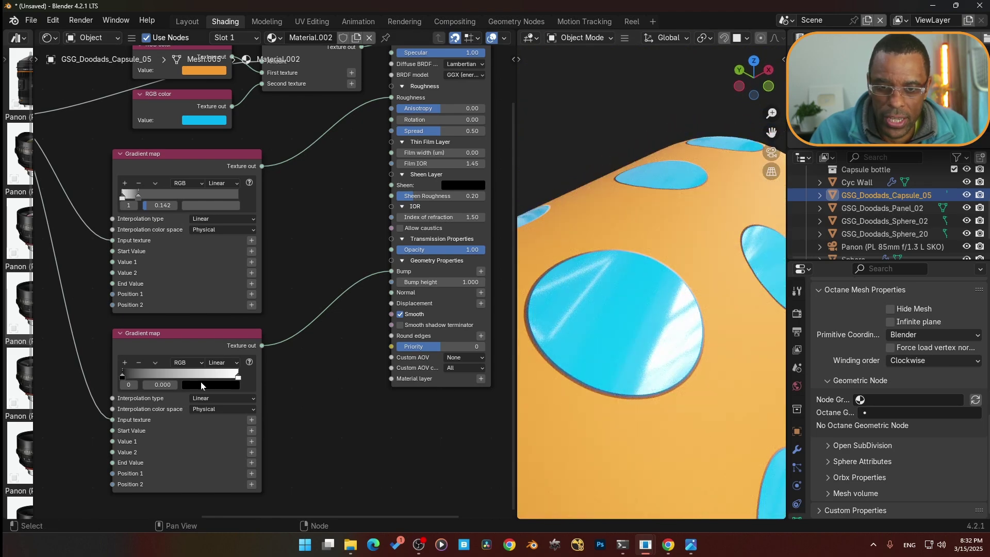
Try a flipped color ramp on the bump Gradient map and return it to its original direction
{"action": "left_click", "coordinate": [157, 363]}
{"action": "left_click", "coordinate": [164, 373]}
{"action": "middle_click_drag", "start_coordinate": [622, 418], "coordinate": [686, 382]}
{"action": "scroll", "coordinate": [677, 401], "scroll_direction": "down", "scroll_amount": 4}
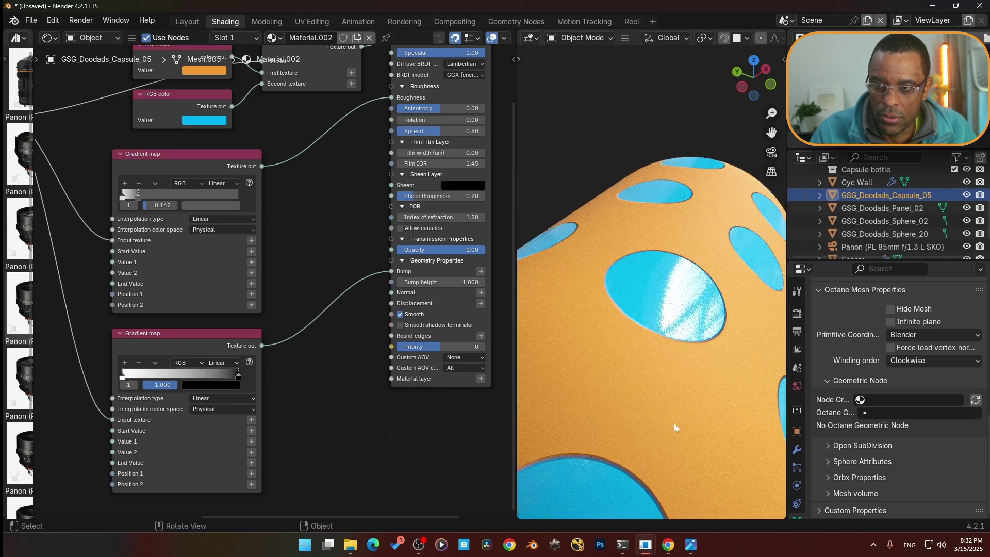
{"action": "left_click", "coordinate": [155, 365]}
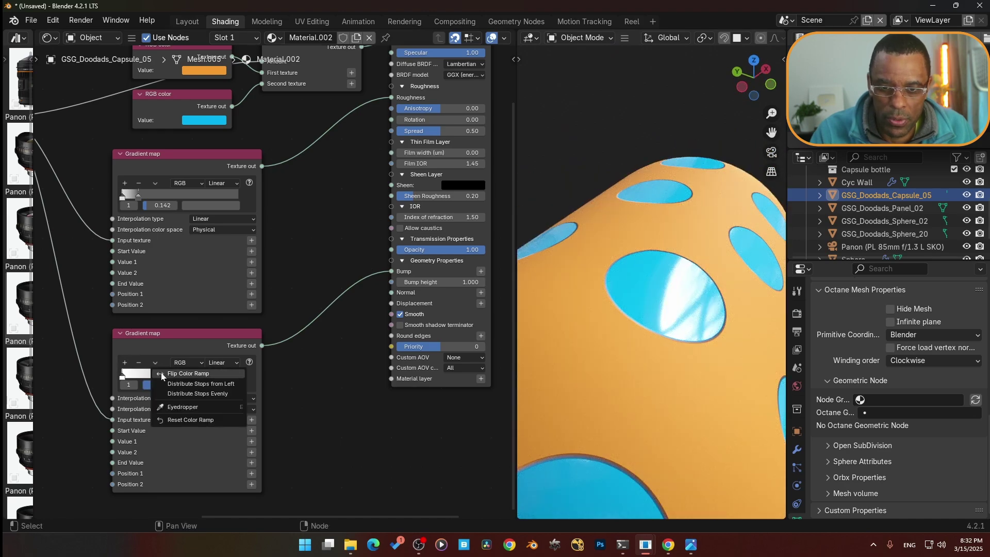
{"action": "left_click", "coordinate": [161, 372]}
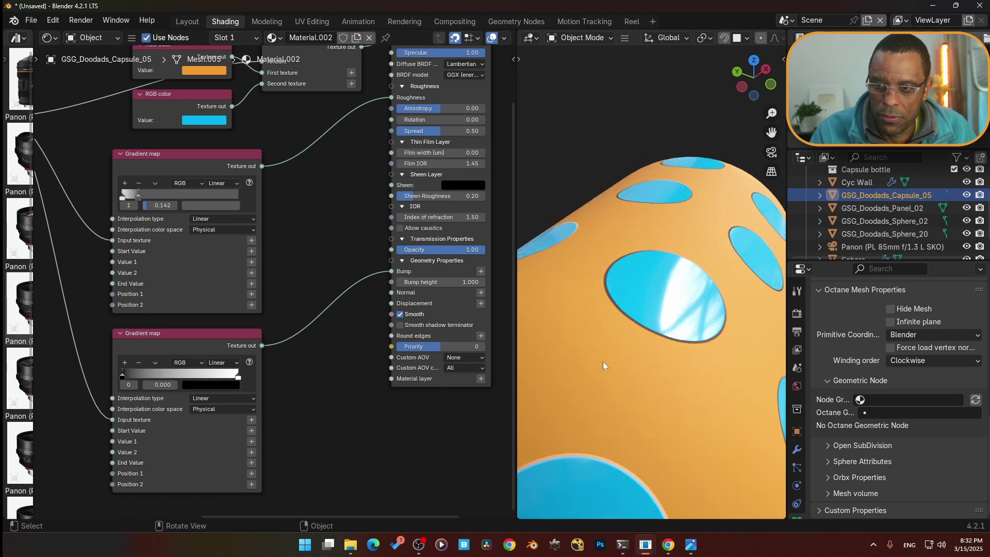
Lower the glossy material's Bump height to 0.5 and finally to 0.02
{"action": "scroll", "coordinate": [629, 379], "scroll_direction": "up", "scroll_amount": 2}
{"action": "middle_click_drag", "start_coordinate": [387, 306], "coordinate": [334, 316]}
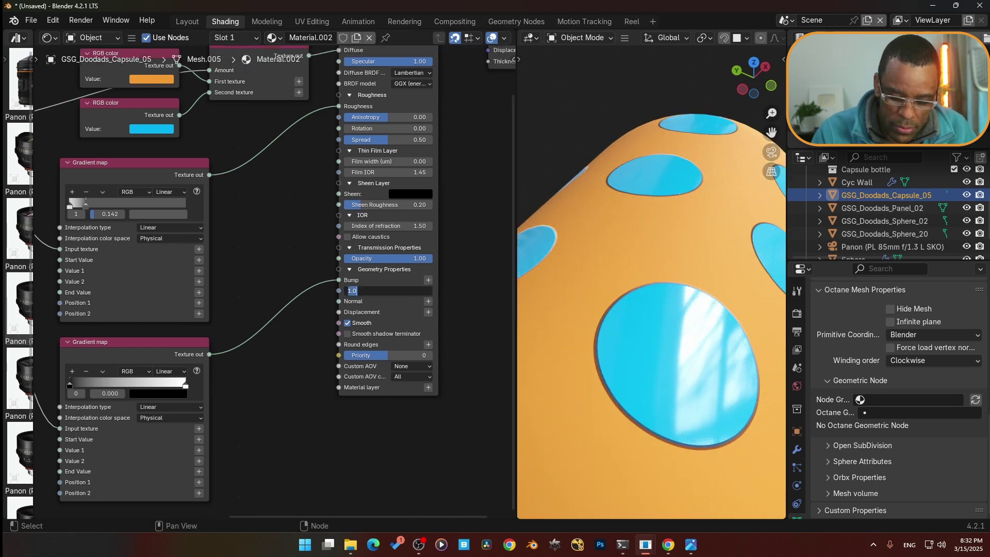
{"action": "key", "text": "Return"}
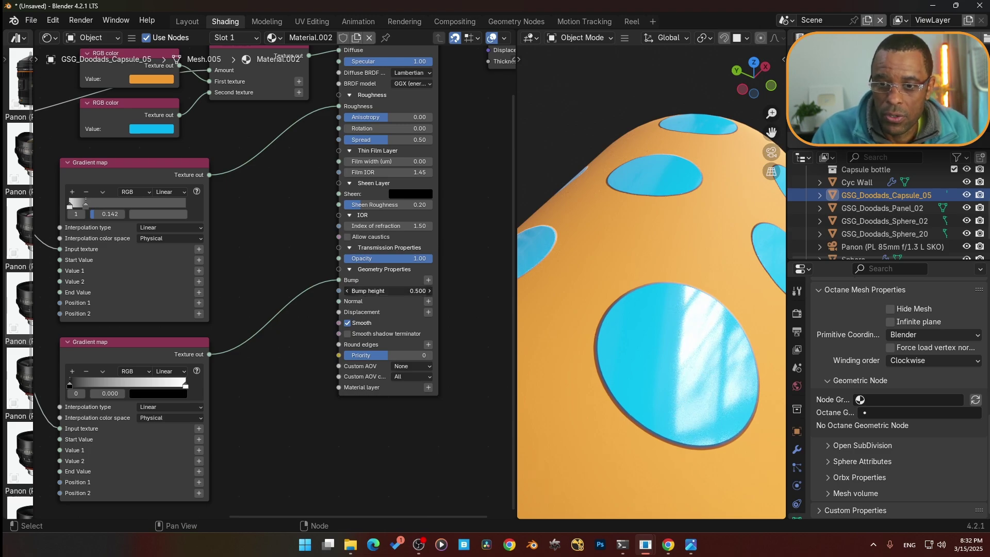
{"action": "type", "text": "2"}
{"action": "key", "text": "Return"}
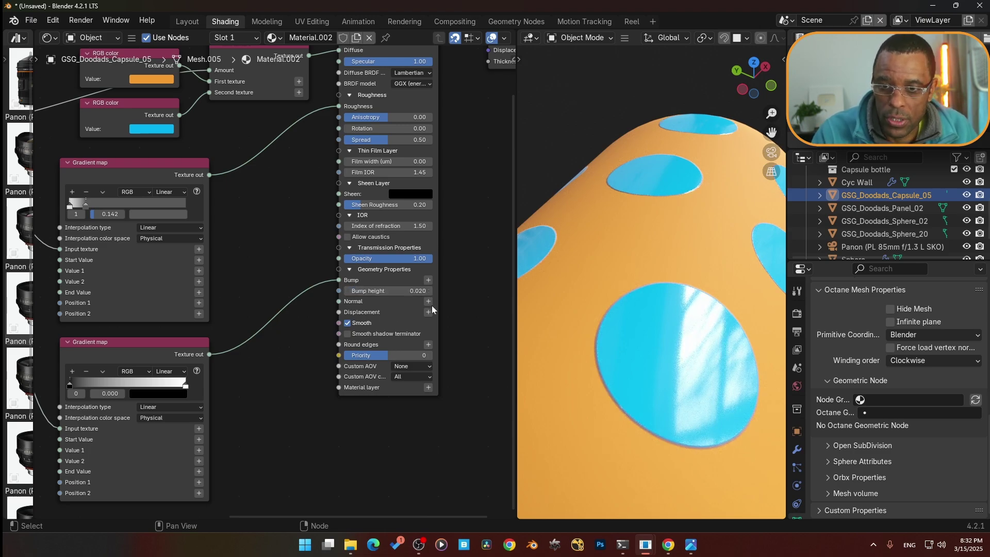
Inspect the capsule's dots from several angles and darken the roughness Gradient map's first color stop to hex A5A5A5
{"action": "middle_click_drag", "start_coordinate": [593, 392], "coordinate": [649, 398]}
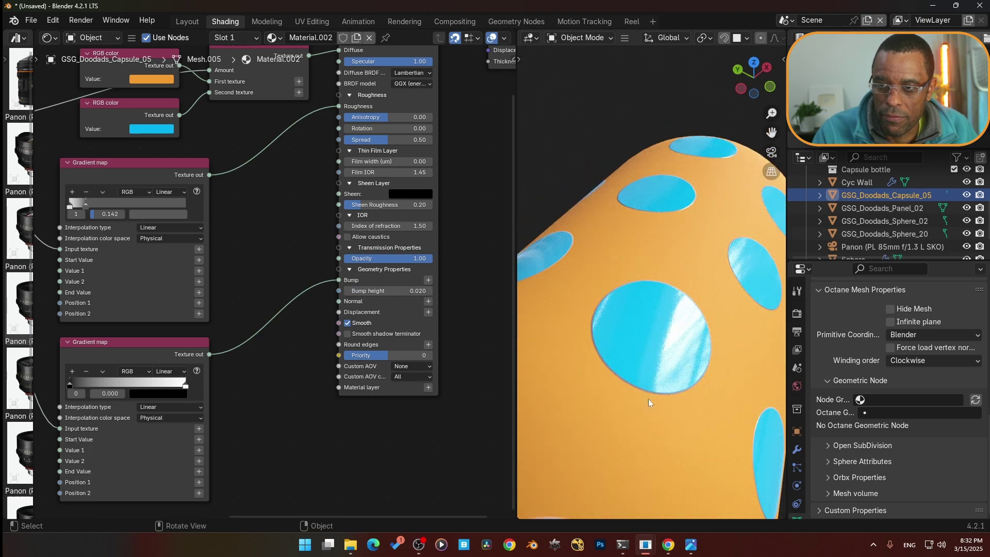
{"action": "scroll", "coordinate": [640, 365], "scroll_direction": "down", "scroll_amount": 3}
{"action": "scroll", "coordinate": [648, 362], "scroll_direction": "up", "scroll_amount": 3}
{"action": "middle_click_drag", "start_coordinate": [647, 362], "coordinate": [711, 306]}
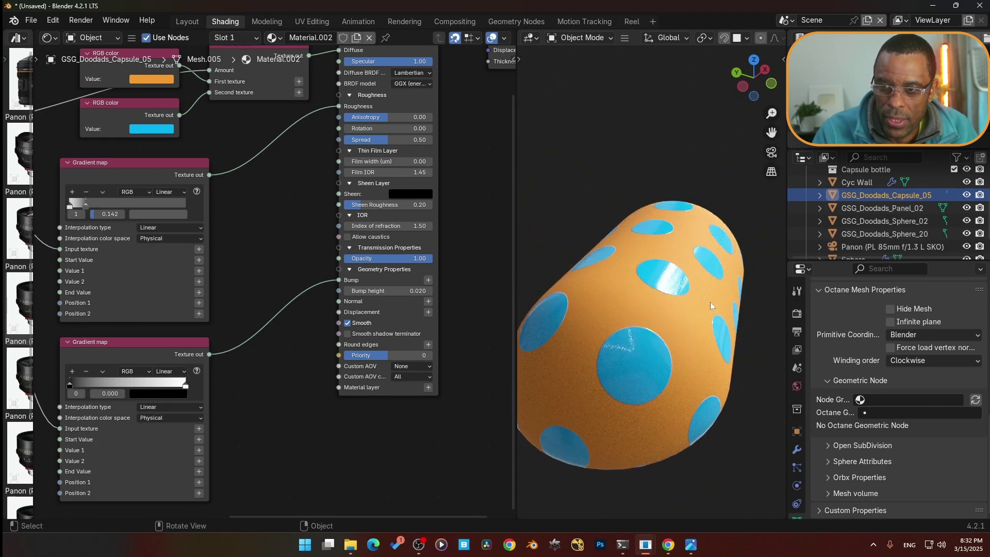
{"action": "middle_click_drag", "start_coordinate": [676, 252], "coordinate": [703, 287]}
{"action": "middle_click_drag", "start_coordinate": [312, 202], "coordinate": [331, 273]}
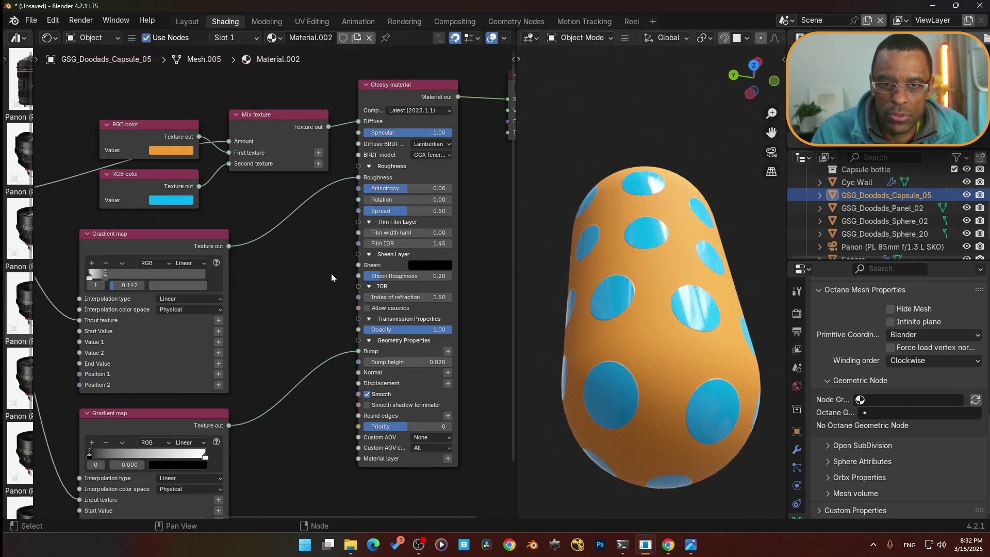
{"action": "left_click", "coordinate": [198, 287]}
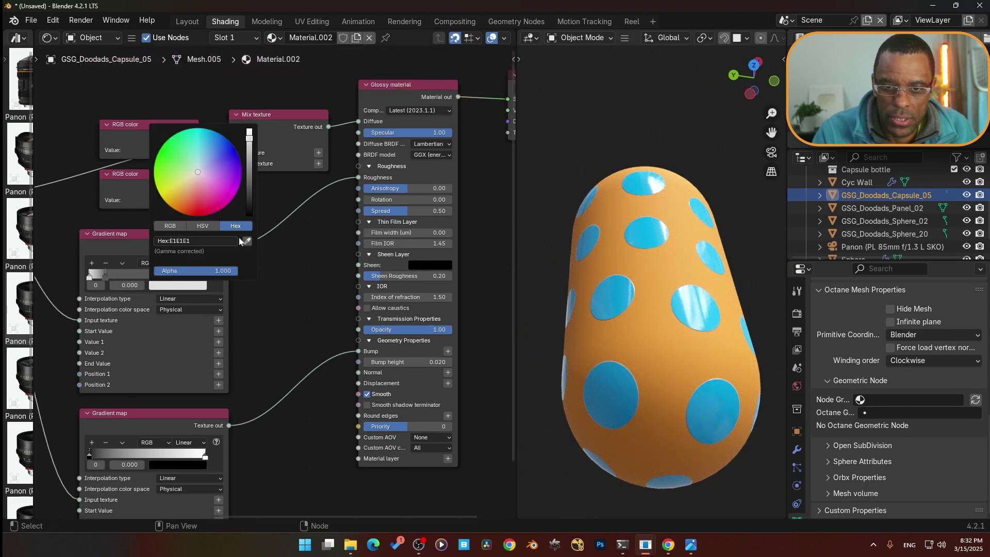
{"action": "left_click_drag", "start_coordinate": [248, 146], "coordinate": [249, 159]}
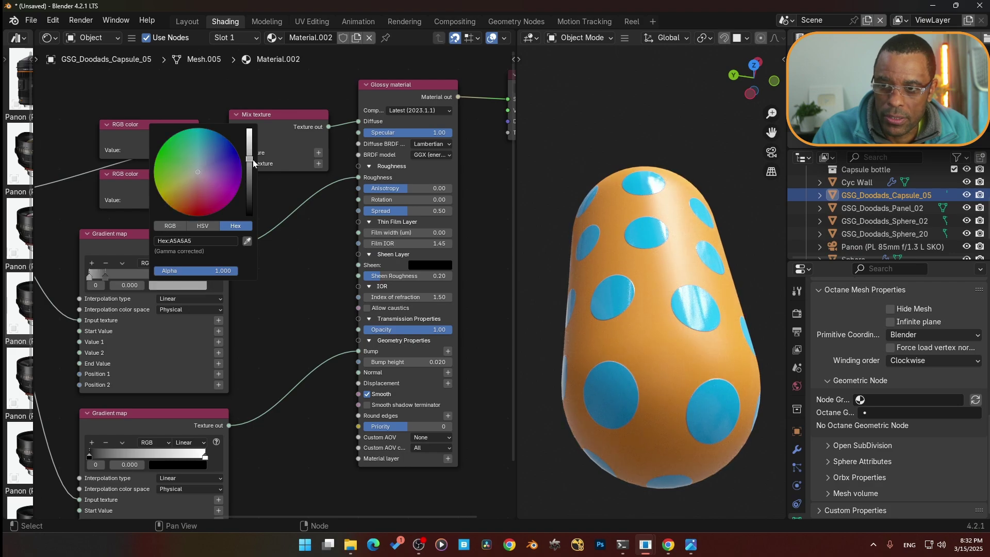
{"action": "middle_click_drag", "start_coordinate": [644, 315], "coordinate": [619, 328]}
{"action": "scroll", "coordinate": [675, 340], "scroll_direction": "up", "scroll_amount": 1}
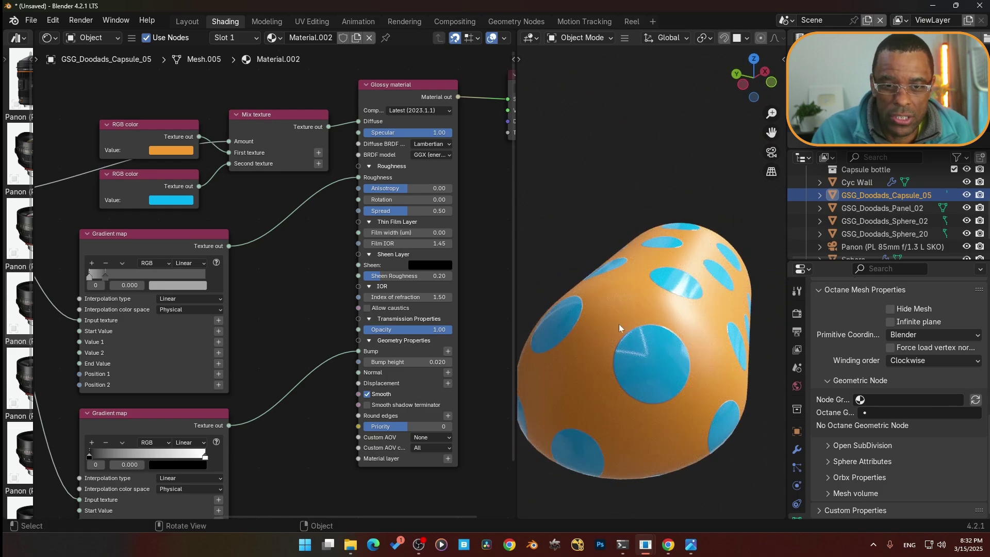
Reduce the 3D transformation node's scale to about 0.18 on all three axes to shrink the dot pattern
{"action": "scroll", "coordinate": [311, 346], "scroll_direction": "down", "scroll_amount": 2}
{"action": "middle_click_drag", "start_coordinate": [303, 347], "coordinate": [382, 247], "text": "shift"}
{"action": "middle_click_drag", "start_coordinate": [60, 306], "coordinate": [274, 321], "text": "shift"}
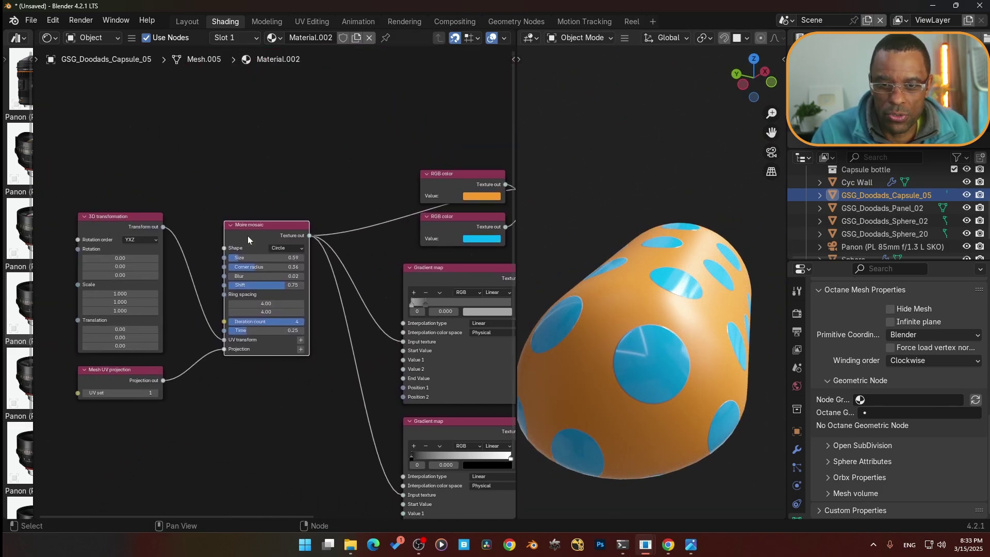
{"action": "middle_click_drag", "start_coordinate": [652, 357], "coordinate": [702, 379]}
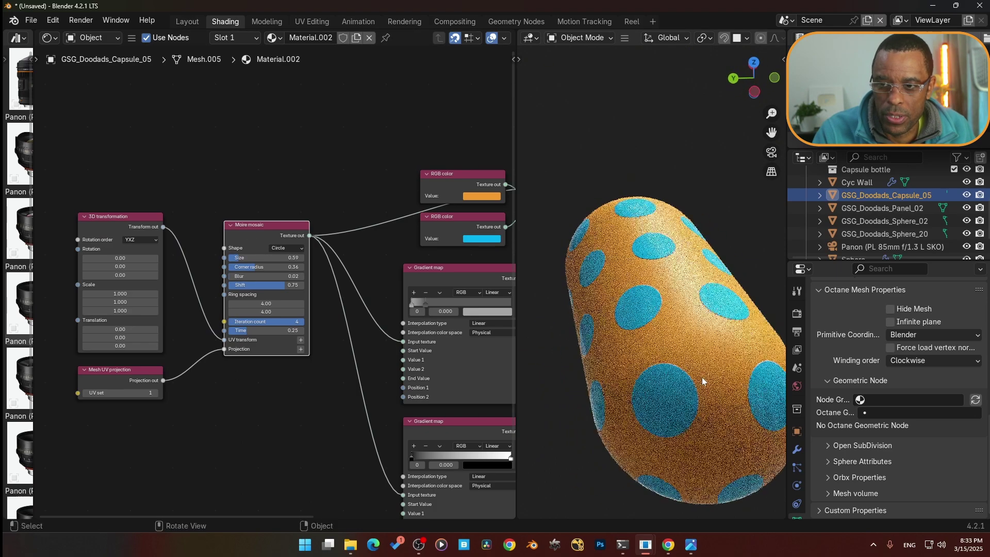
{"action": "middle_click_drag", "start_coordinate": [171, 332], "coordinate": [181, 332]}
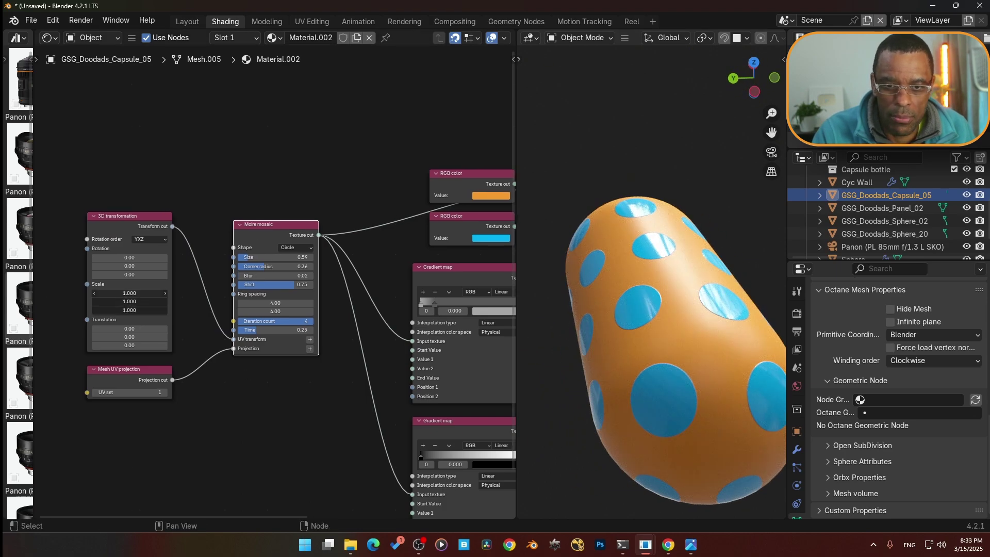
{"action": "left_click_drag", "start_coordinate": [130, 310], "coordinate": [84, 310]}
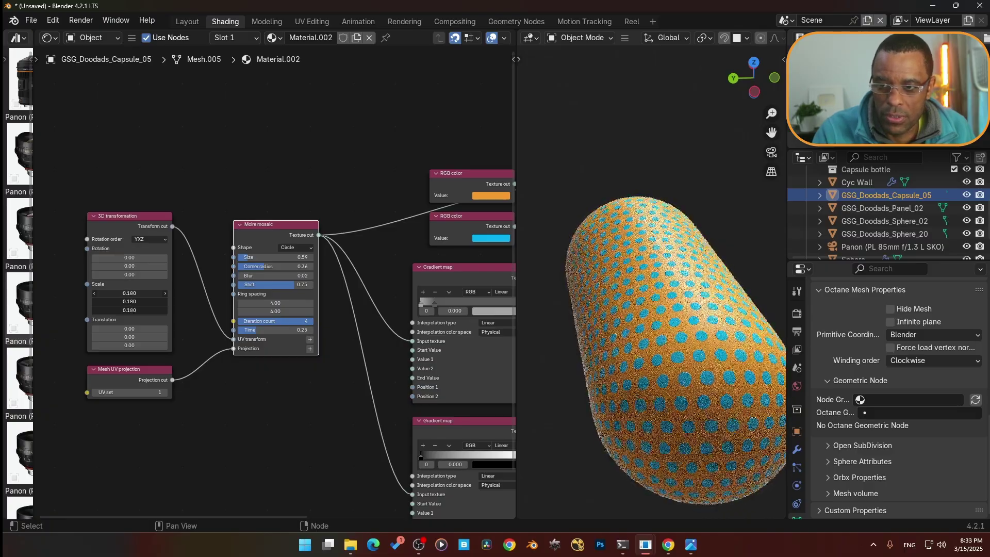
{"action": "middle_click_drag", "start_coordinate": [522, 353], "coordinate": [338, 358]}
Reduce the Moire mosaic's Size to 0.22 and check the smaller dots on the capsule
{"action": "scroll", "coordinate": [338, 354], "scroll_direction": "up", "scroll_amount": 5}
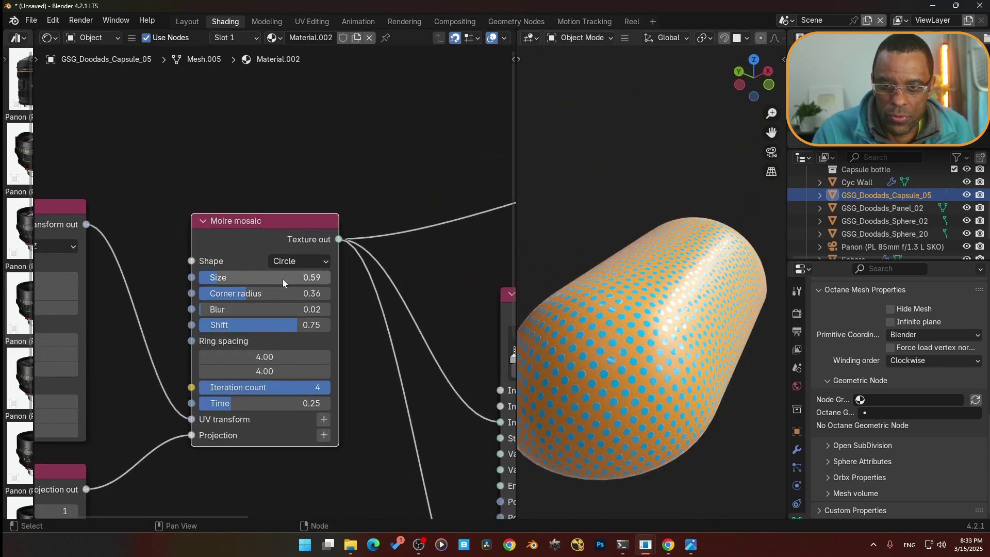
{"action": "left_click_drag", "start_coordinate": [283, 280], "coordinate": [232, 279]}
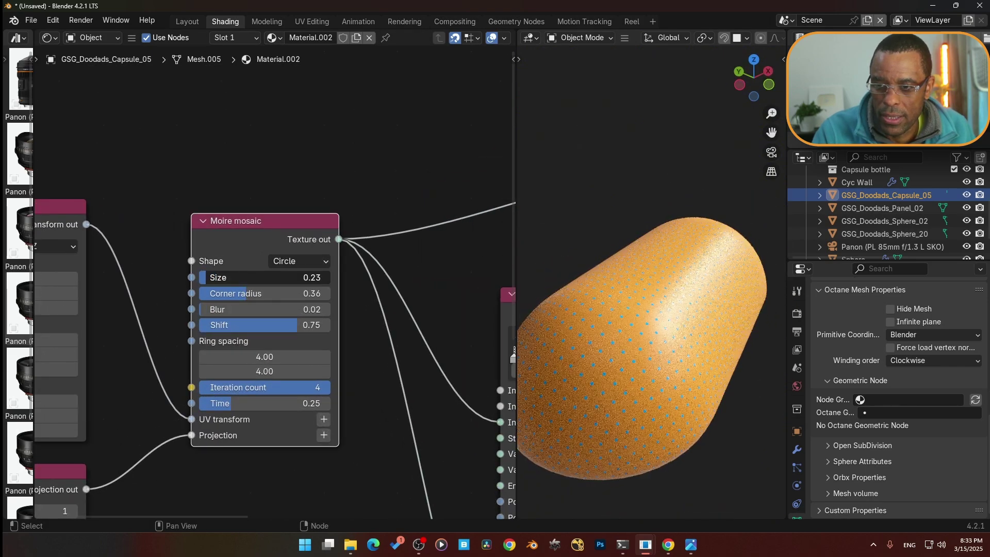
{"action": "middle_click_drag", "start_coordinate": [590, 357], "coordinate": [696, 405]}
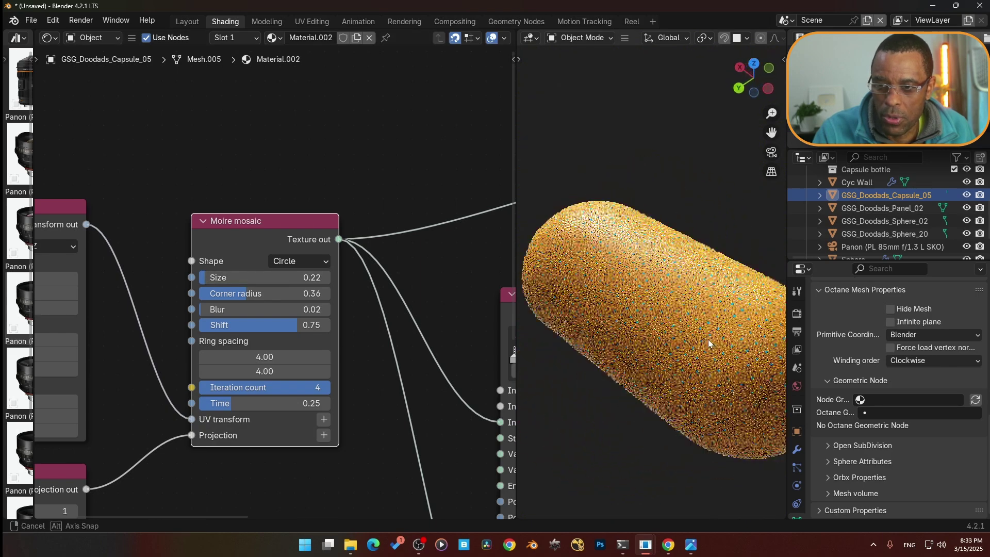
Set the 3D transformation's scale to 0.2 on all three axes and examine the small dots up close
{"action": "middle_click_drag", "start_coordinate": [265, 447], "coordinate": [388, 408]}
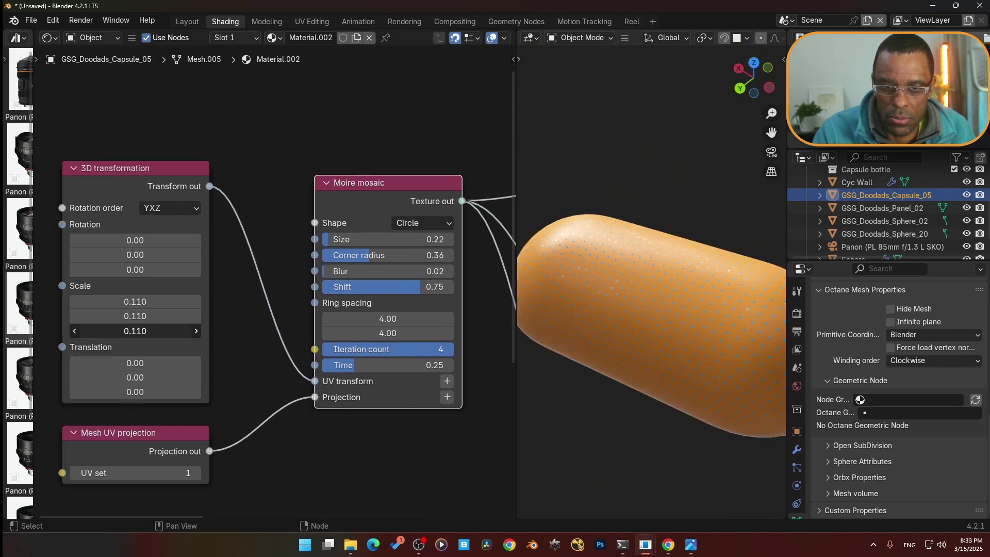
{"action": "left_click_drag", "start_coordinate": [135, 331], "coordinate": [135, 303]}
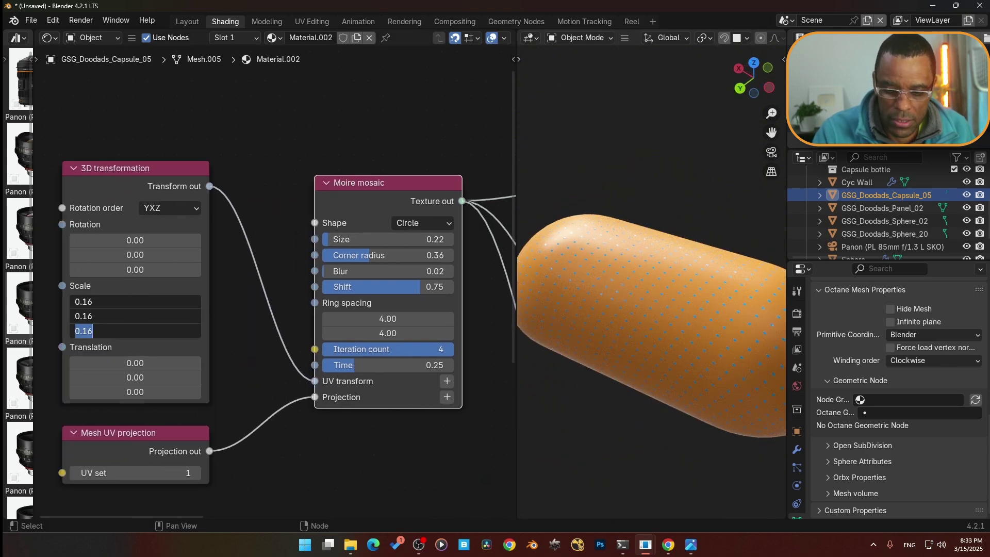
{"action": "key", "text": "Return"}
{"action": "middle_click_drag", "start_coordinate": [681, 363], "coordinate": [699, 343]}
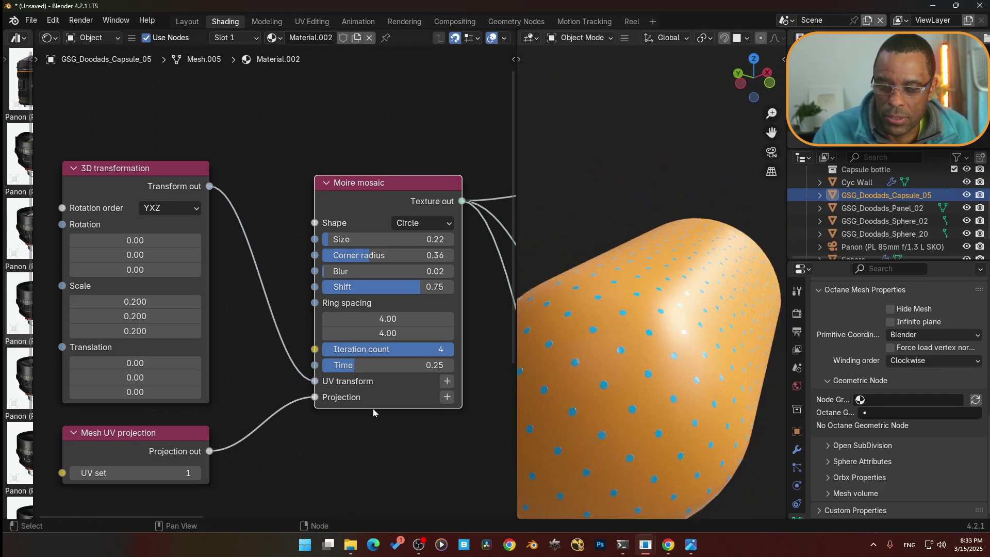
{"action": "scroll", "coordinate": [373, 409], "scroll_direction": "down", "scroll_amount": 4}
{"action": "scroll", "coordinate": [702, 392], "scroll_direction": "up", "scroll_amount": 3}
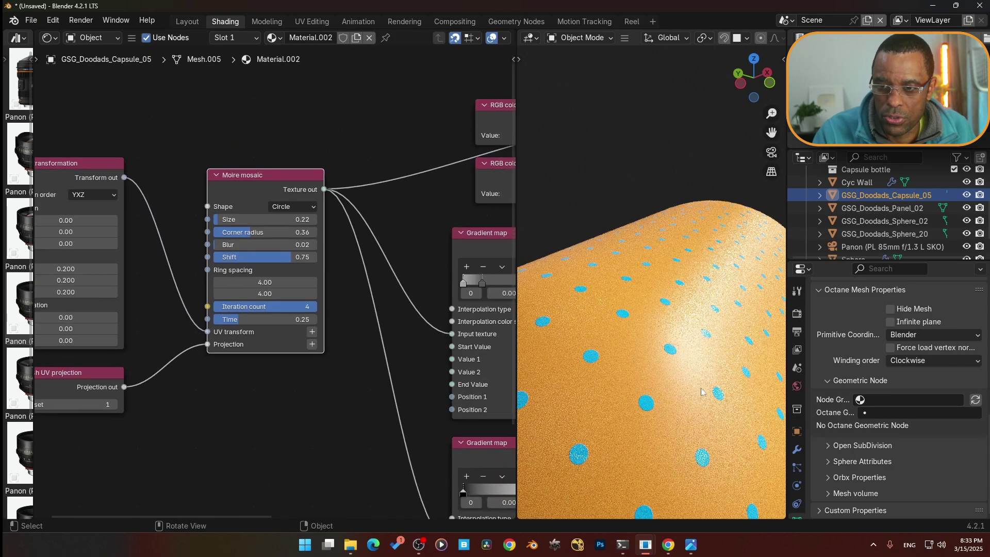
{"action": "scroll", "coordinate": [701, 392], "scroll_direction": "up", "scroll_amount": 4}
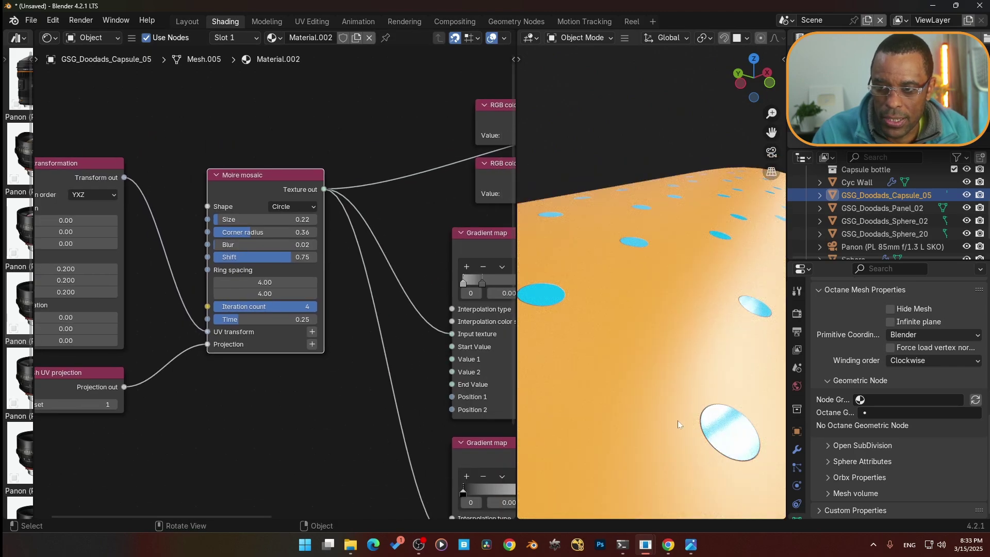
{"action": "scroll", "coordinate": [679, 424], "scroll_direction": "down", "scroll_amount": 8}
{"action": "middle_click_drag", "start_coordinate": [665, 387], "coordinate": [681, 355]}
Change the Moire mosaic's shape to Rectangle and look closely at the pattern on the capsule
{"action": "scroll", "coordinate": [336, 269], "scroll_direction": "up", "scroll_amount": 3}
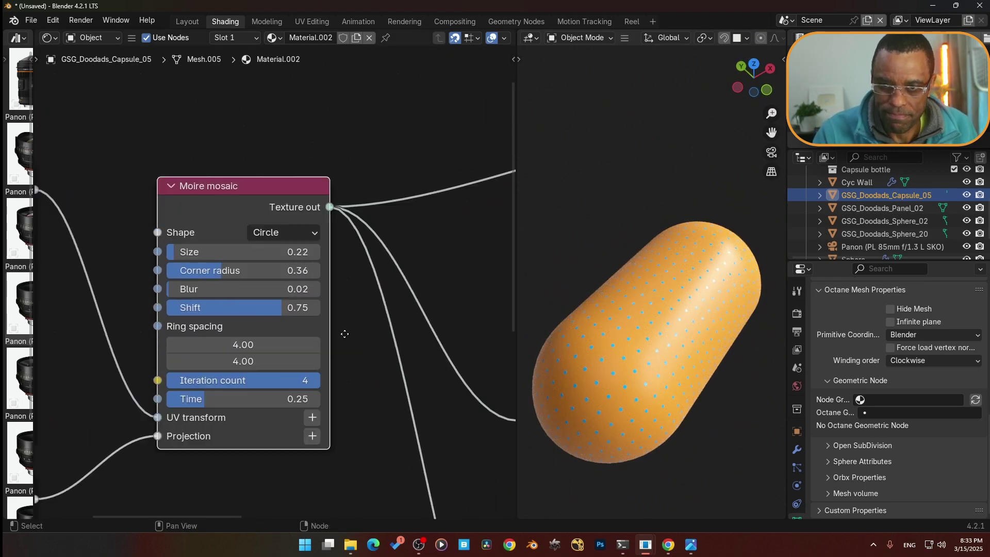
{"action": "left_click", "coordinate": [212, 267]}
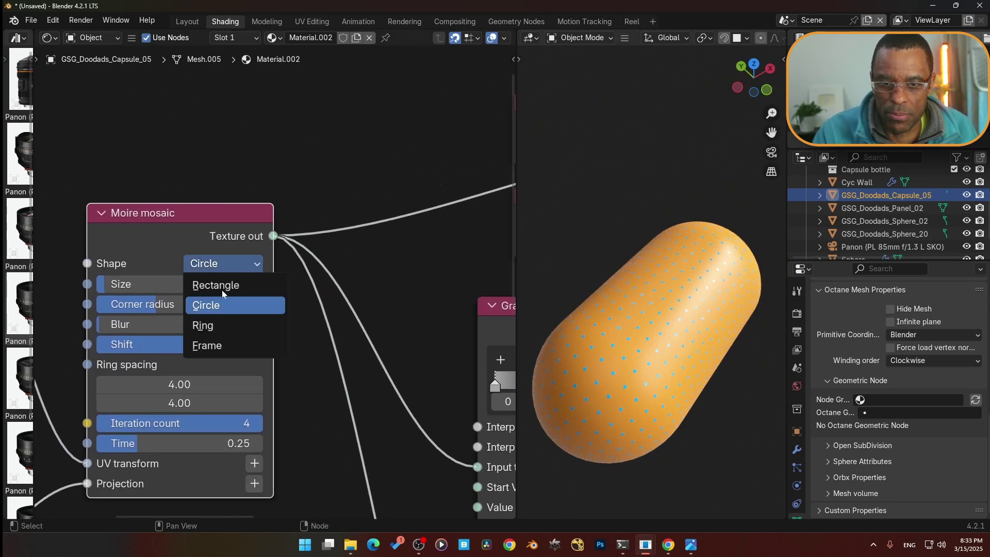
{"action": "left_click", "coordinate": [225, 285]}
{"action": "middle_click_drag", "start_coordinate": [639, 383], "coordinate": [670, 376], "text": "ctrl"}
Set the 3D transformation's scale to 0.4 on all three axes and raise the Moire mosaic's Size to 0.53
{"action": "scroll", "coordinate": [315, 398], "scroll_direction": "down", "scroll_amount": 4}
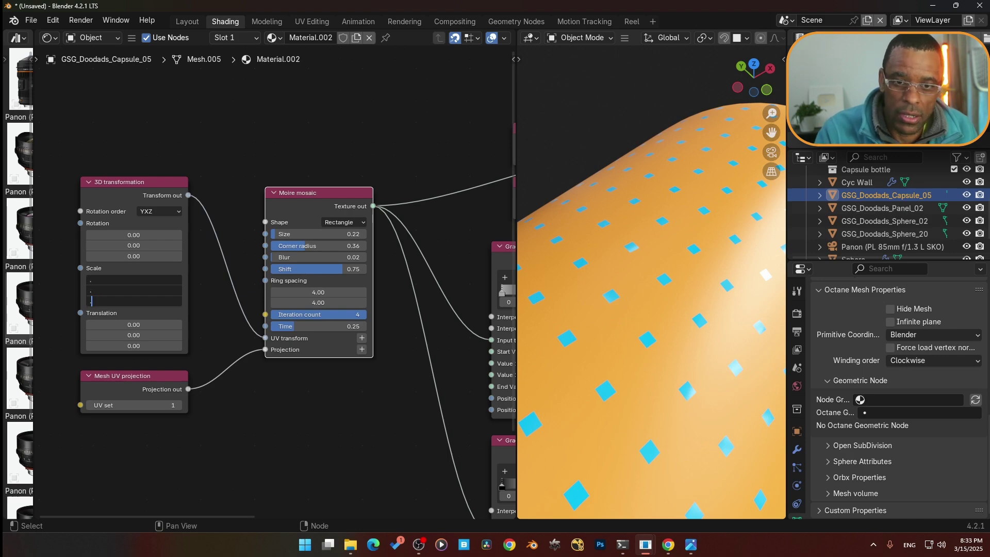
{"action": "type", "text": "4"}
{"action": "key", "text": "Return"}
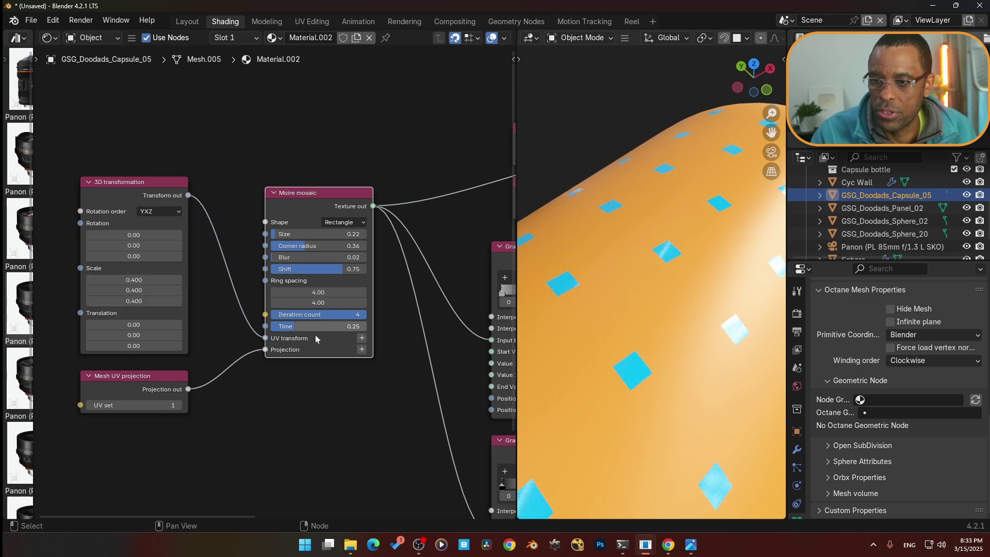
{"action": "scroll", "coordinate": [655, 381], "scroll_direction": "down", "scroll_amount": 7}
{"action": "scroll", "coordinate": [671, 382], "scroll_direction": "up", "scroll_amount": 2}
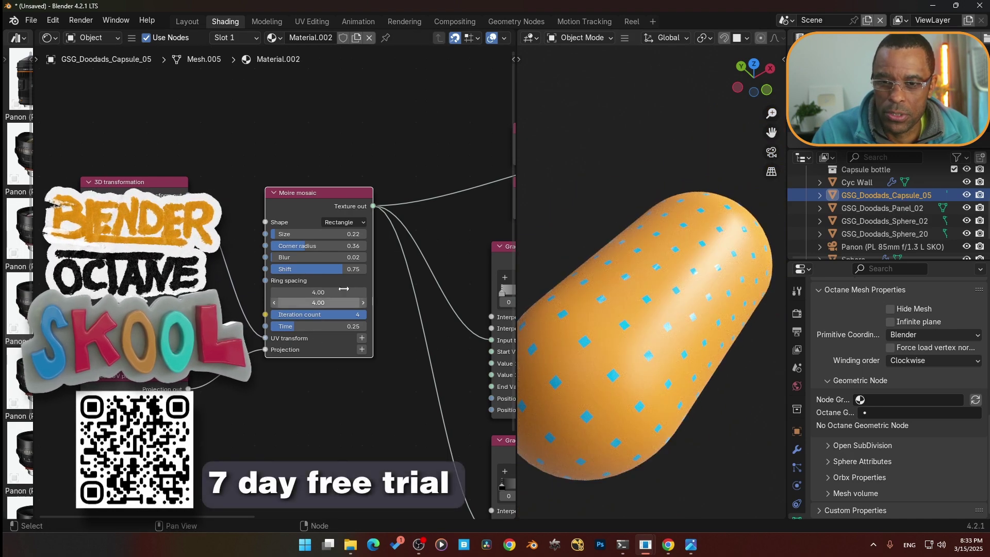
{"action": "mouse_move", "coordinate": [354, 233]}
{"action": "left_mouse_down", "text": "shift"}
{"action": "mouse_move", "coordinate": [330, 235]}
{"action": "mouse_move", "coordinate": [392, 234]}
{"action": "mouse_move", "coordinate": [346, 234]}
{"action": "left_mouse_up", "text": "shift"}
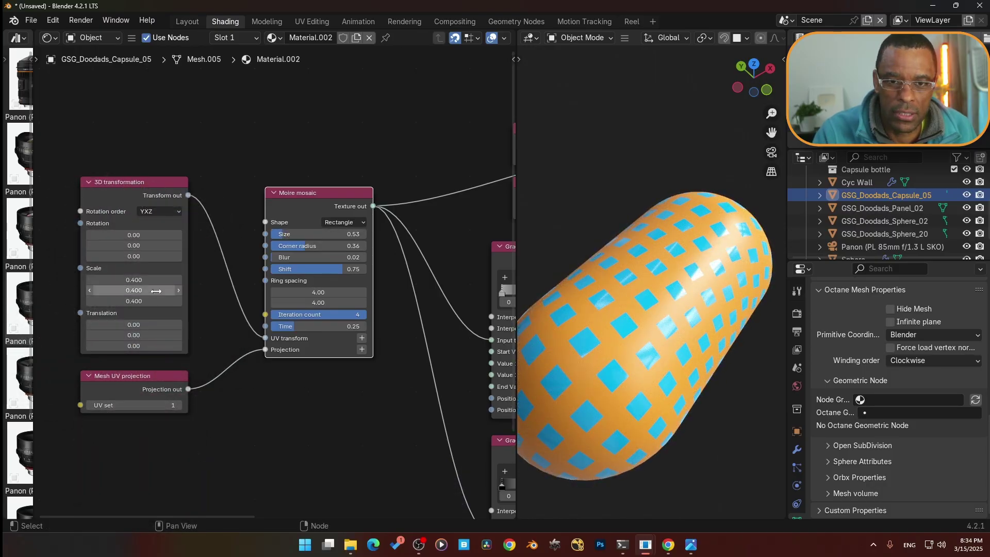
Set the 3D transformation's scale to 0.2 on all three axes and lower the Moire mosaic's Size to 0.23
{"action": "left_click_drag", "start_coordinate": [139, 301], "coordinate": [135, 280]}
{"action": "type", "text": ".2"}
{"action": "key", "text": "Return"}
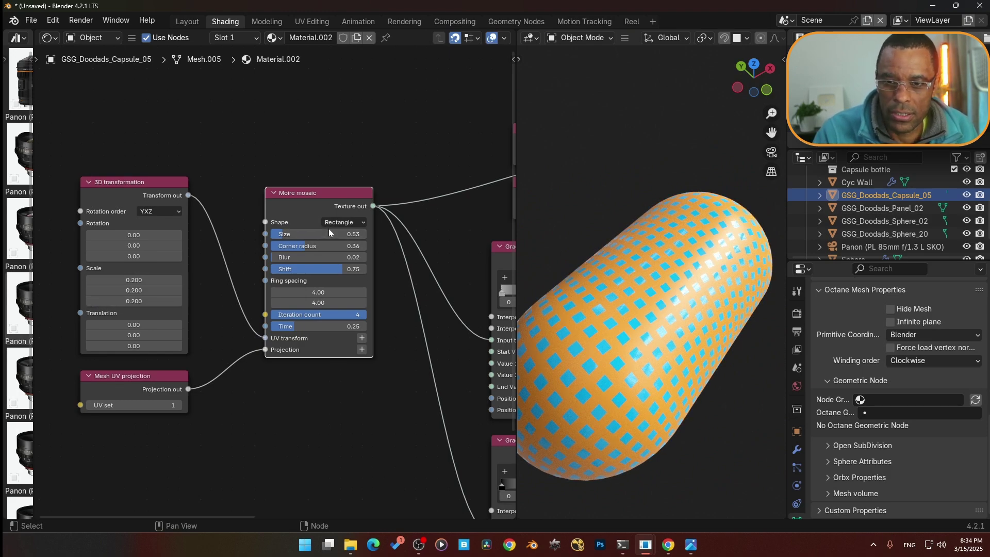
{"action": "left_click_drag", "start_coordinate": [330, 234], "coordinate": [309, 233]}
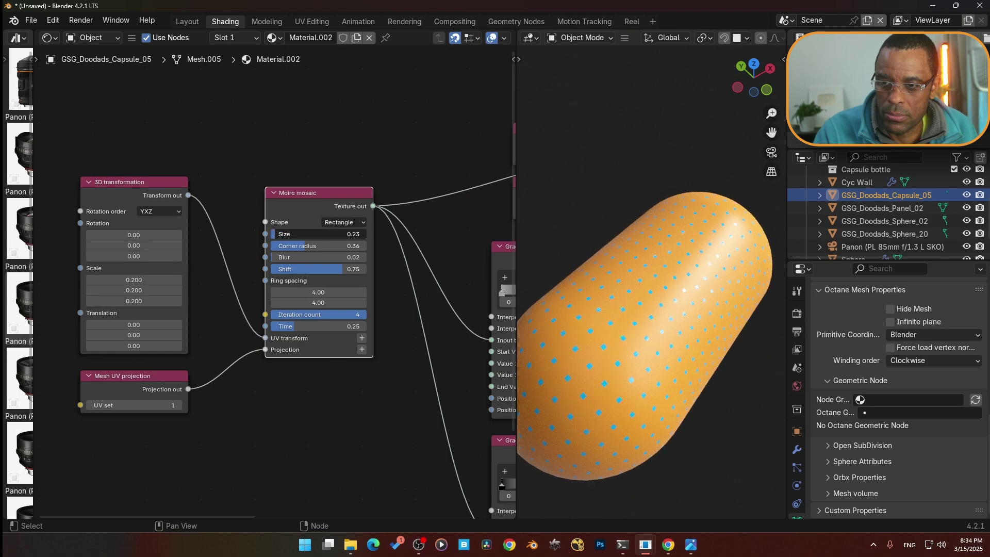
{"action": "middle_click_drag", "start_coordinate": [725, 349], "coordinate": [632, 360]}
{"action": "scroll", "coordinate": [680, 341], "scroll_direction": "up", "scroll_amount": 2}
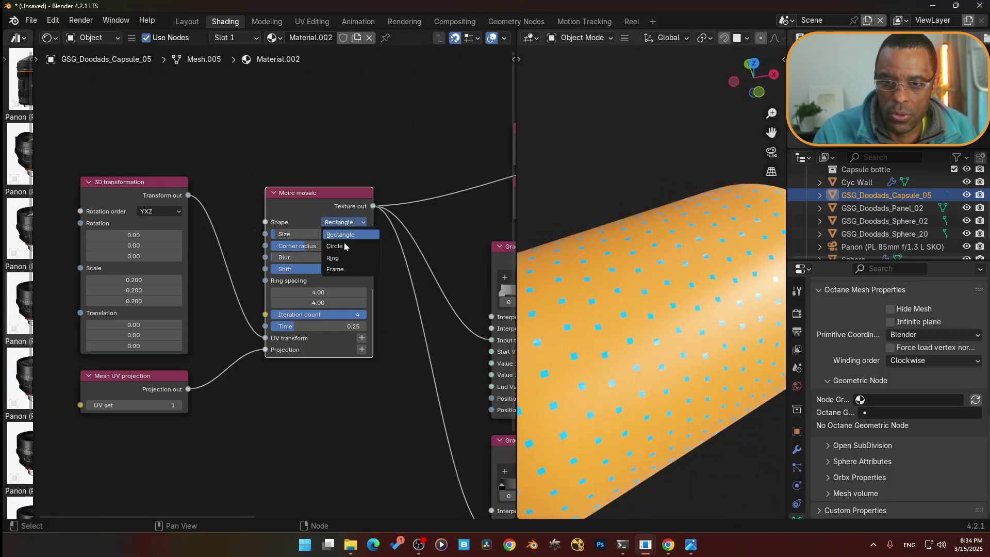
Change the Moire mosaic's shape to Ring and adjust its Size to 0.37 while checking the rings on the capsule
{"action": "left_click", "coordinate": [348, 256]}
{"action": "middle_click_drag", "start_coordinate": [590, 314], "coordinate": [653, 332]}
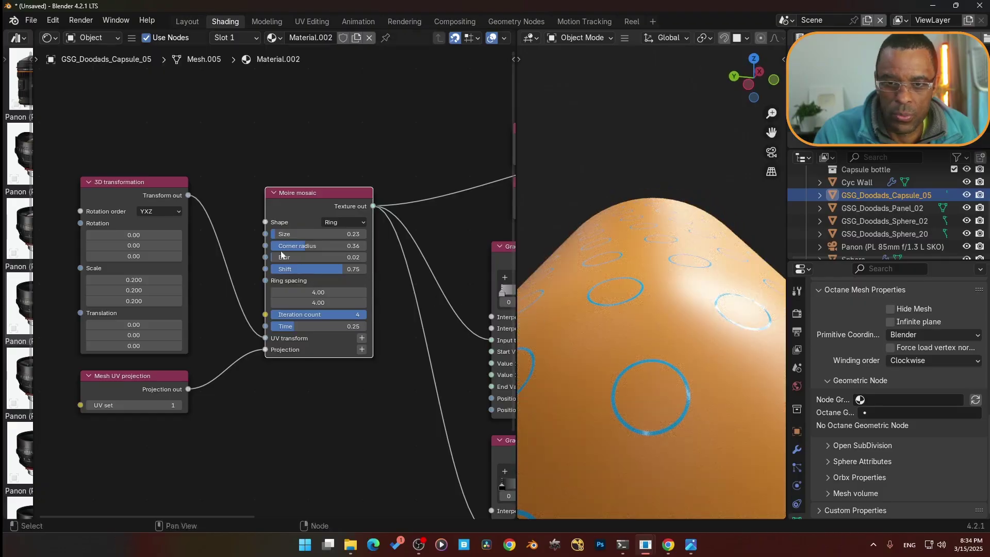
{"action": "left_click_drag", "start_coordinate": [302, 236], "coordinate": [353, 236]}
{"action": "middle_click_drag", "start_coordinate": [539, 311], "coordinate": [614, 388]}
{"action": "mouse_move", "coordinate": [320, 235]}
{"action": "left_mouse_down"}
{"action": "mouse_move", "coordinate": [389, 235]}
{"action": "mouse_move", "coordinate": [312, 234]}
{"action": "left_mouse_up"}
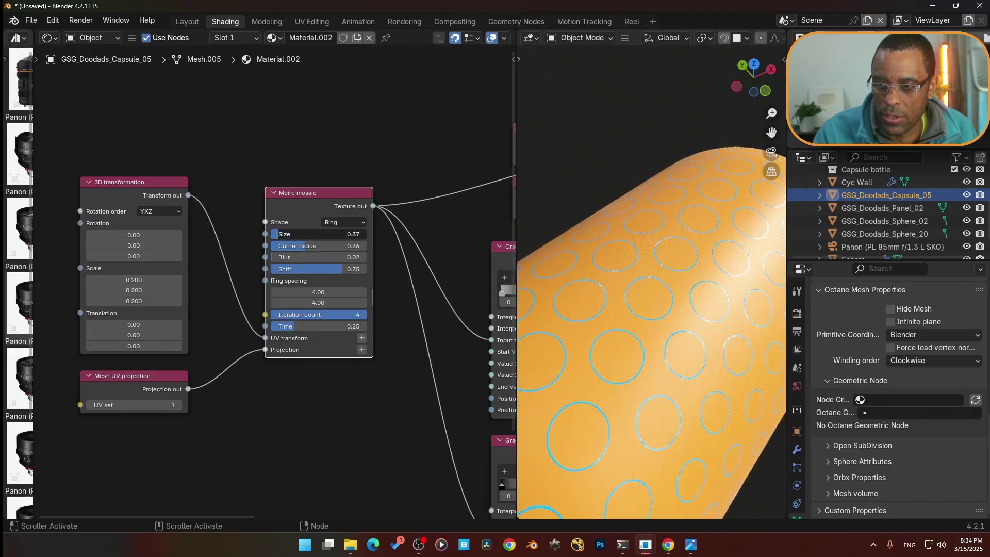
Try the ring pattern with the Moire mosaic's Corner radius at 0.89 and at 0.12
{"action": "middle_click_drag", "start_coordinate": [337, 416], "coordinate": [331, 382]}
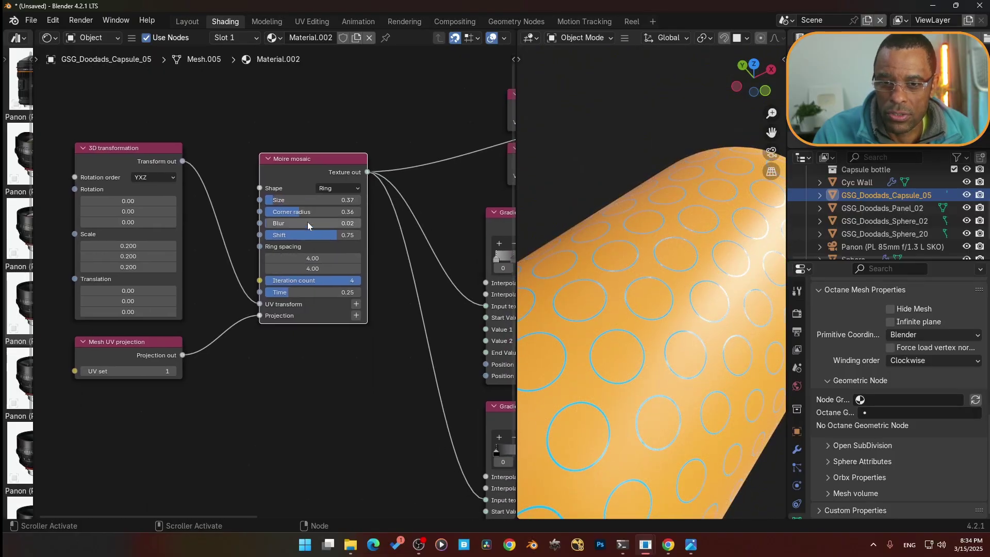
{"action": "left_click_drag", "start_coordinate": [314, 214], "coordinate": [283, 214]}
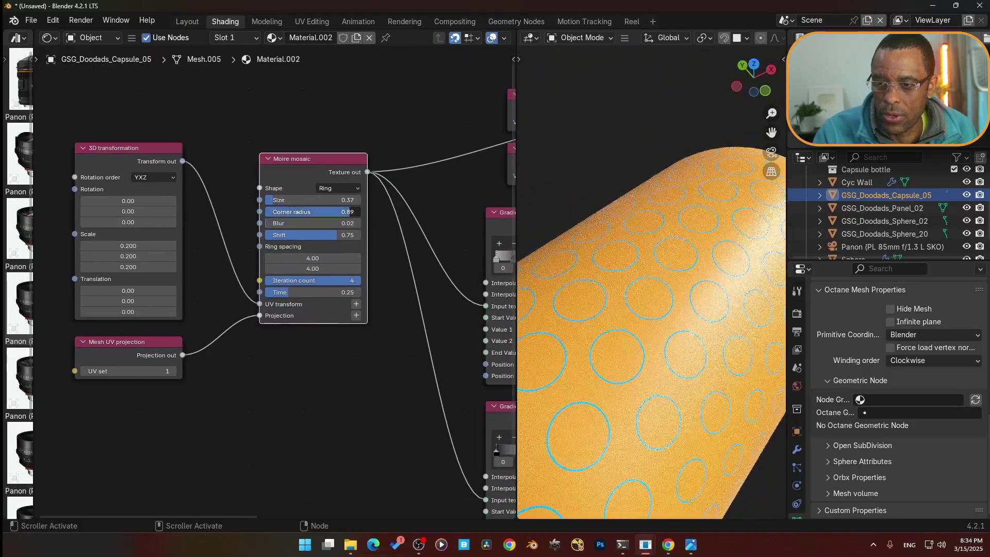
{"action": "left_click_drag", "start_coordinate": [350, 212], "coordinate": [288, 220]}
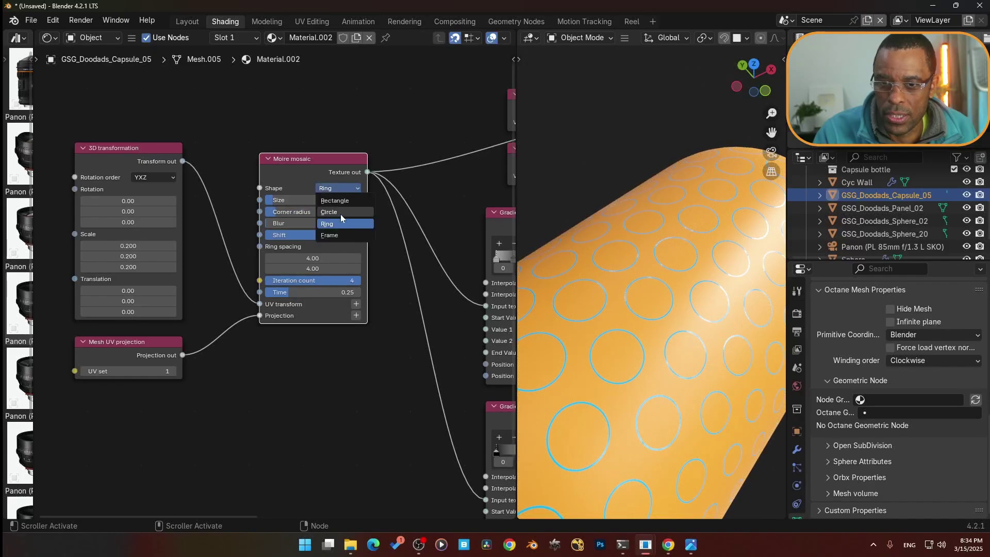
Change the Moire mosaic's shape to Frame, raise its Corner radius to 0.46 and inspect the rounded frames
{"action": "left_click", "coordinate": [341, 235]}
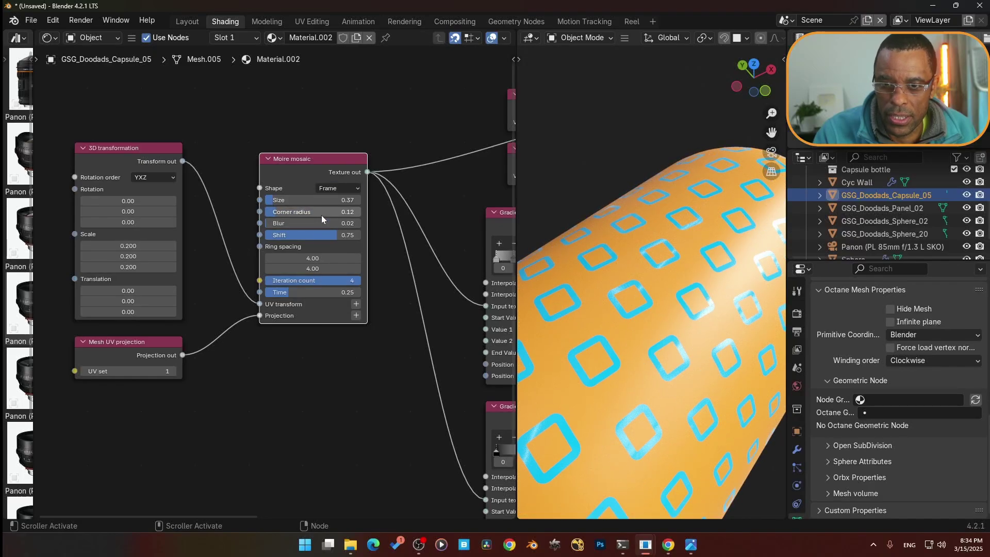
{"action": "left_click_drag", "start_coordinate": [315, 217], "coordinate": [351, 216]}
{"action": "middle_click_drag", "start_coordinate": [573, 314], "coordinate": [694, 359]}
{"action": "scroll", "coordinate": [676, 361], "scroll_direction": "up", "scroll_amount": 4}
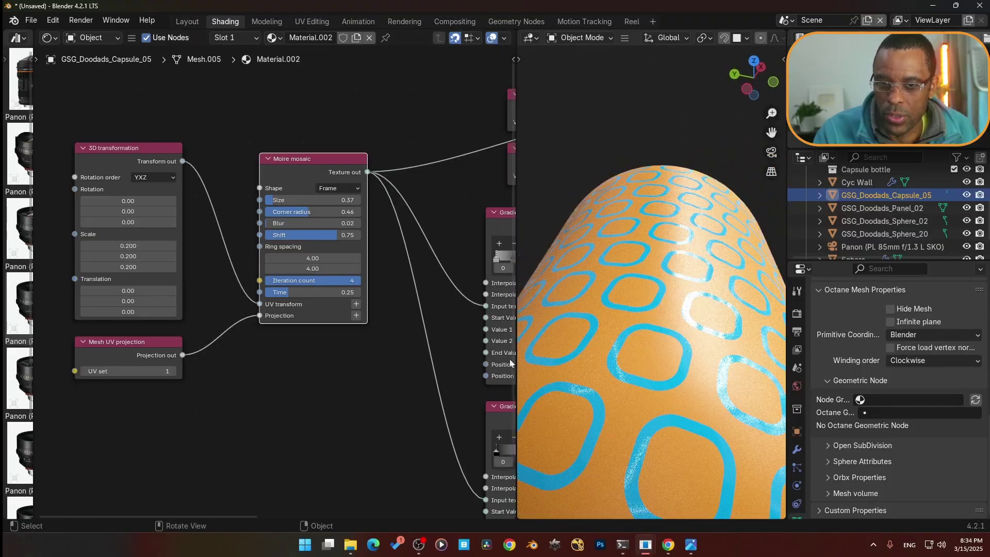
{"action": "middle_click_drag", "start_coordinate": [424, 365], "coordinate": [414, 365]}
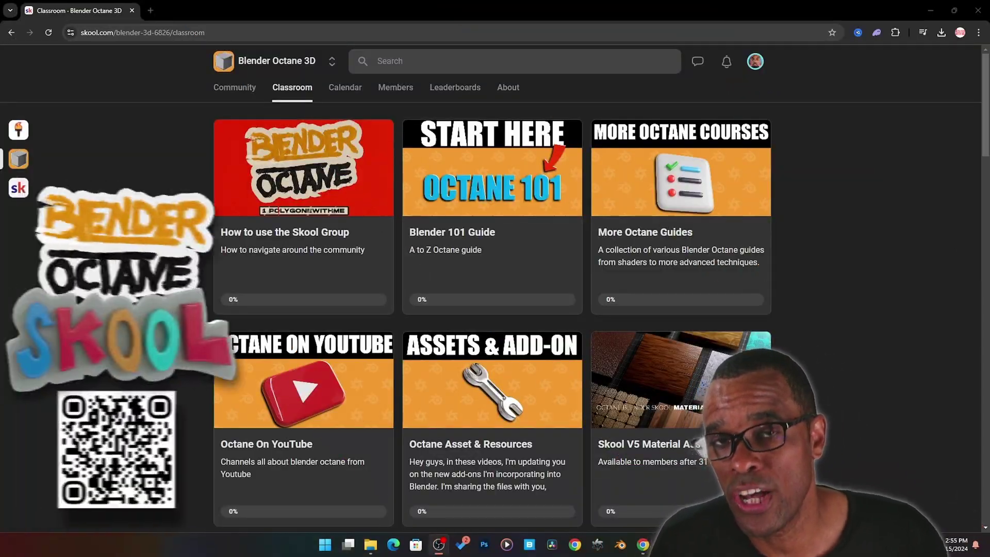